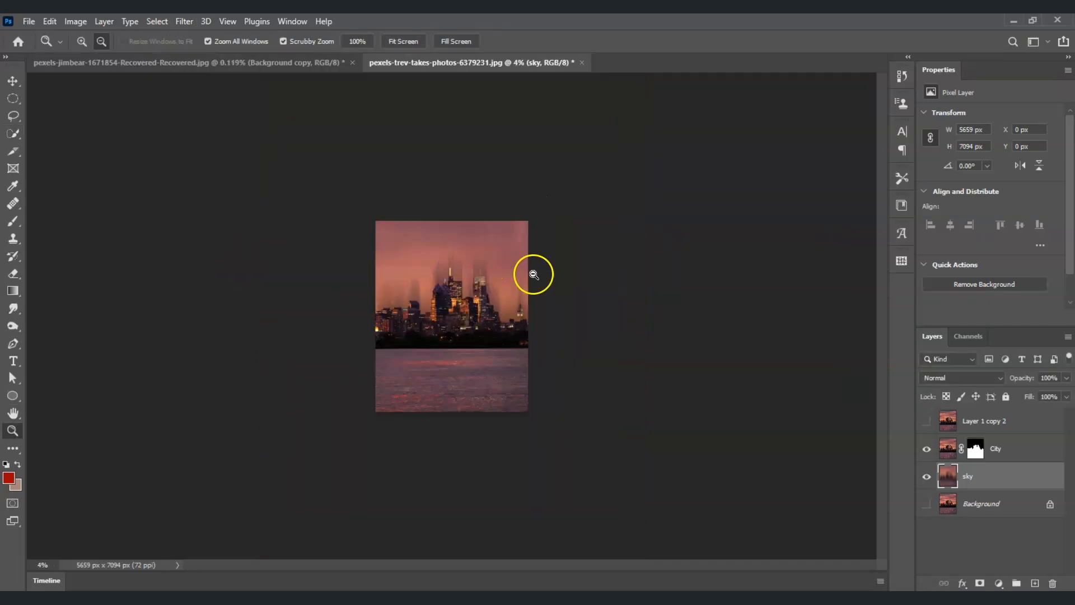
Stretch the sky layer vertically so its upper edge extends beyond the canvas
{"action": "key", "text": "ctrl+t"}
{"action": "left_click_drag", "start_coordinate": [452, 220], "coordinate": [454, 178]}
{"action": "key", "text": "Return"}
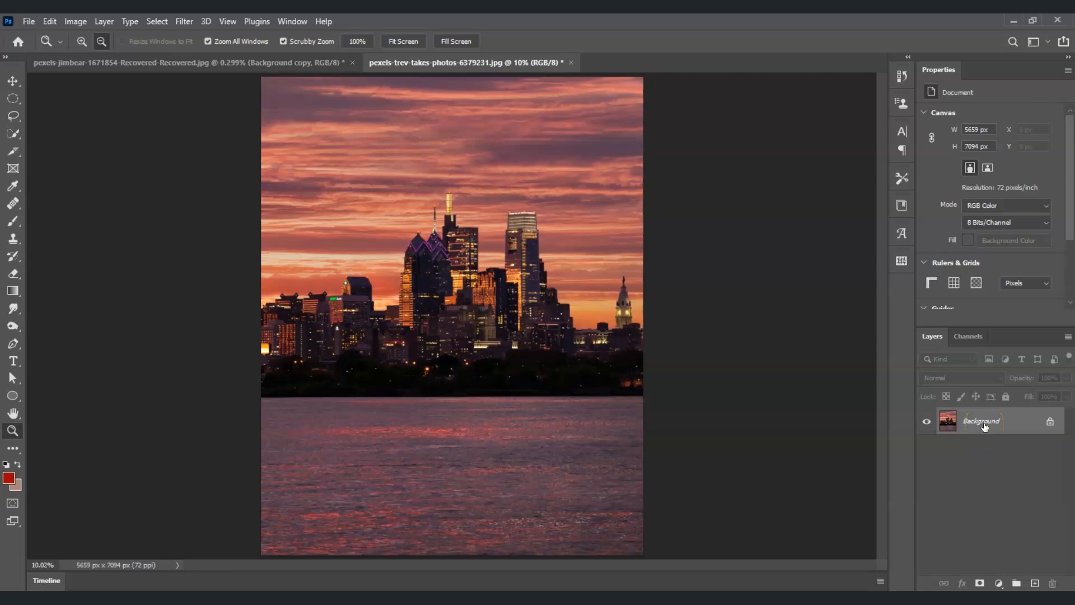
Duplicate the Background layer of the skyline photo to make three copies above it
{"action": "key", "text": "ctrl+j"}
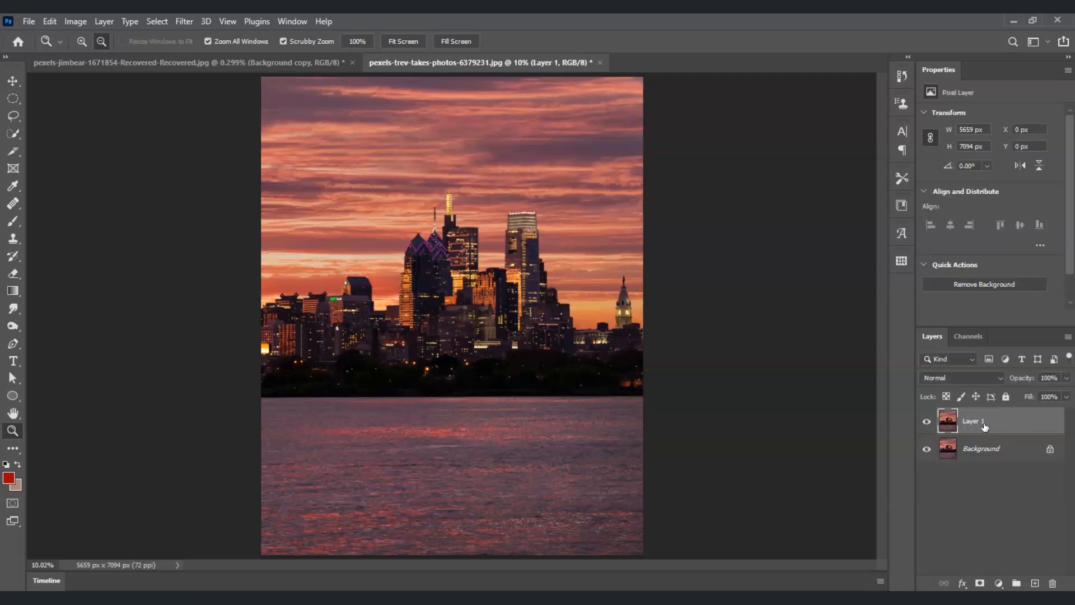
{"action": "key", "text": "ctrl+j"}
{"action": "key", "text": "ctrl+j"}
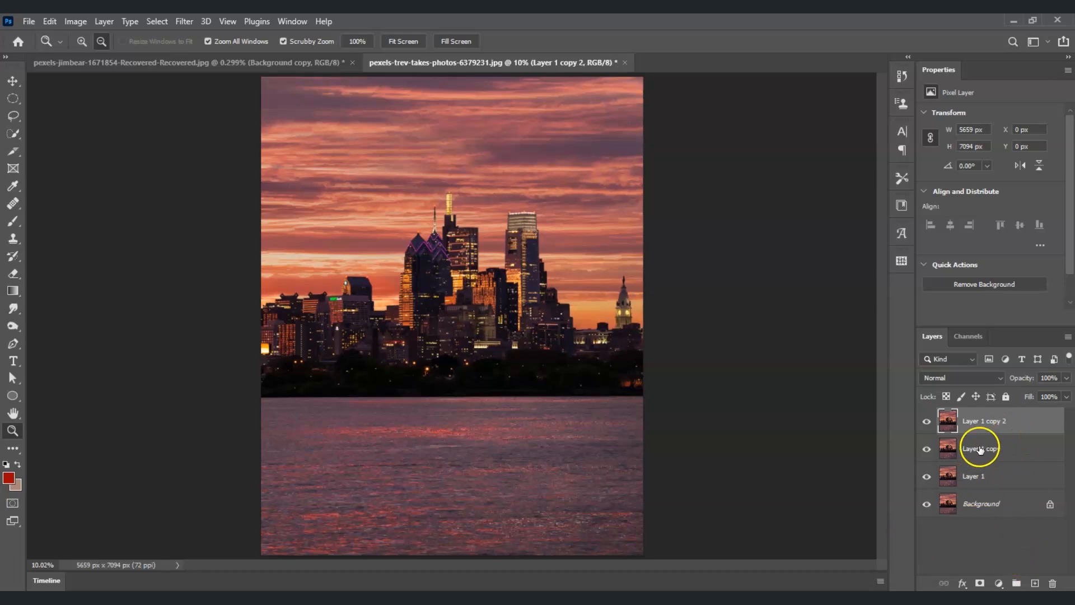
Hide the original Background layer and rename the Layer 1 copy layer as City
{"action": "left_click", "coordinate": [996, 554]}
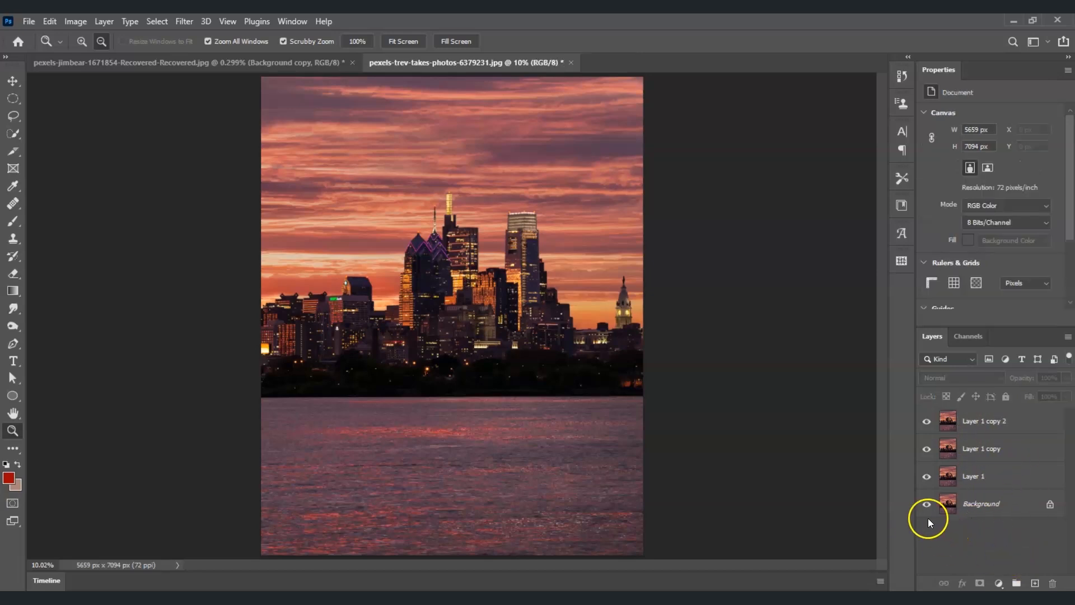
{"action": "left_click", "coordinate": [1011, 507]}
{"action": "left_click", "coordinate": [926, 503]}
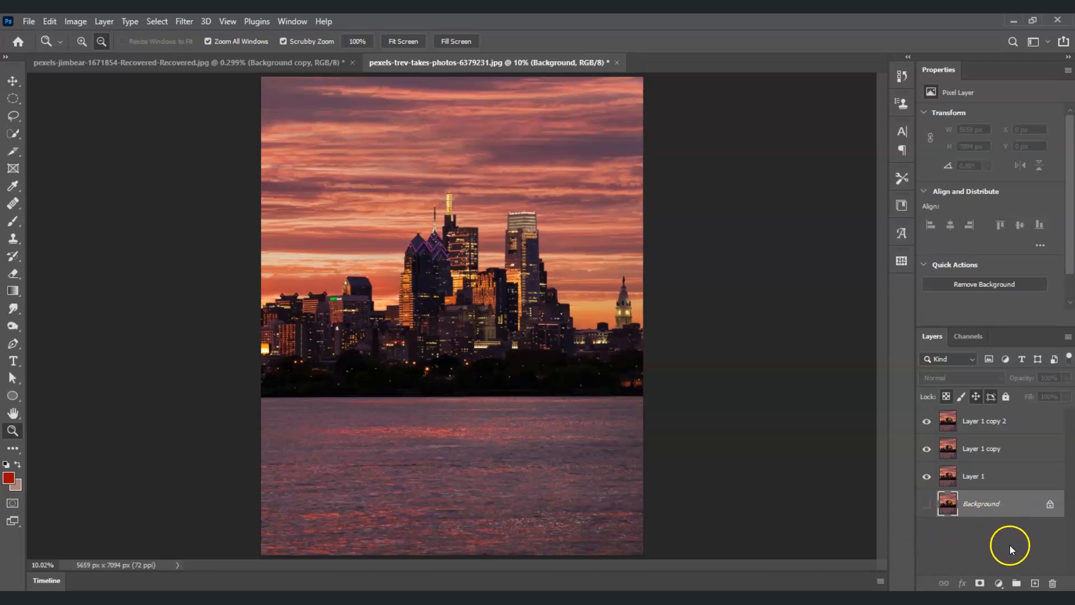
{"action": "left_click", "coordinate": [984, 449]}
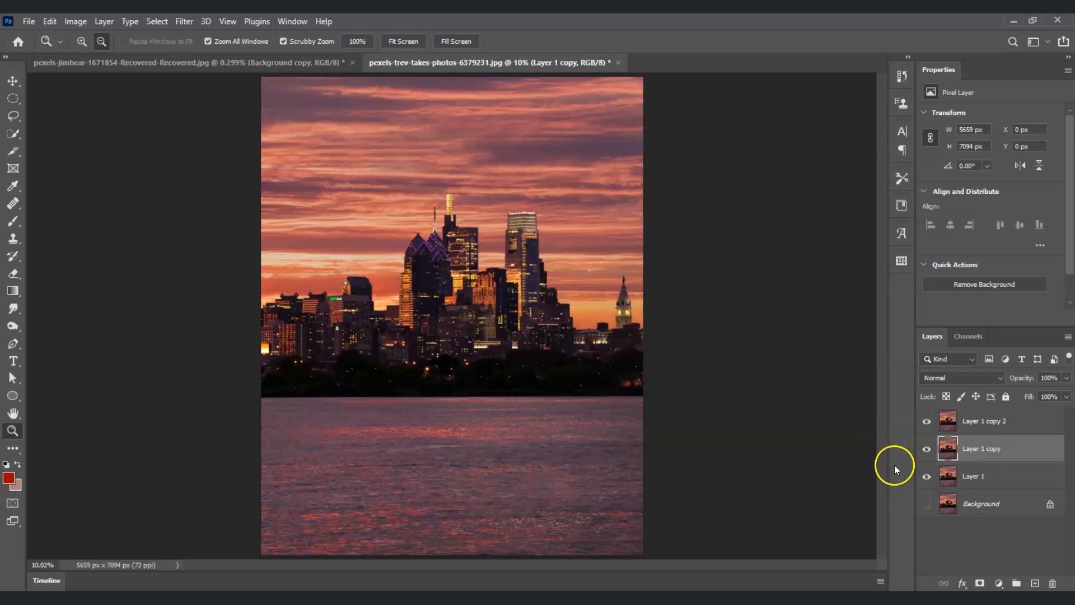
{"action": "left_click", "coordinate": [996, 456]}
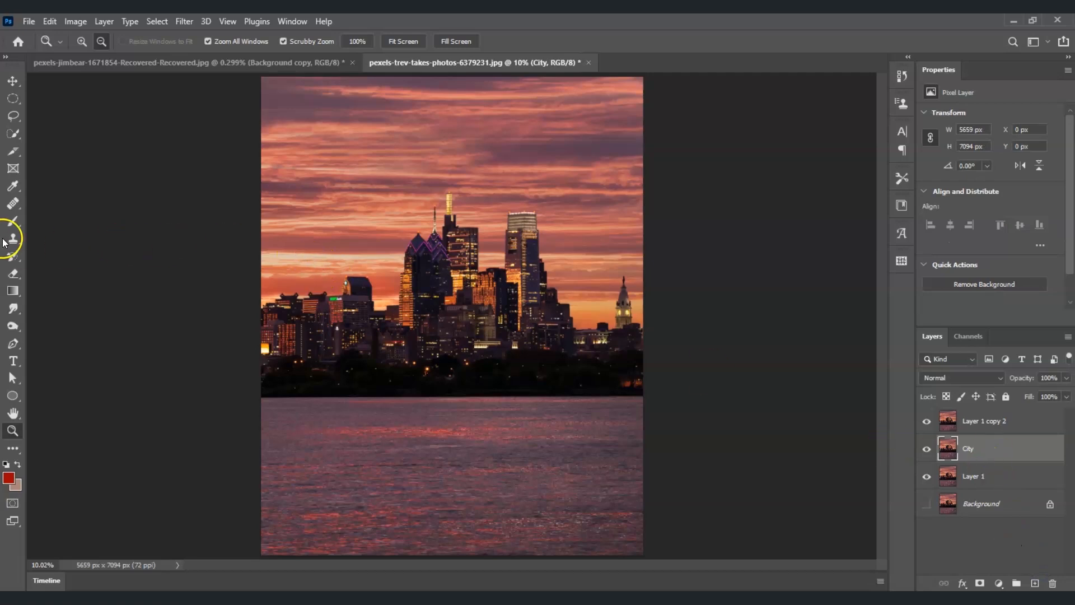
Quick-select the skyline together with all the water below it and turn that selection into a layer mask on the City layer
{"action": "left_click", "coordinate": [15, 133]}
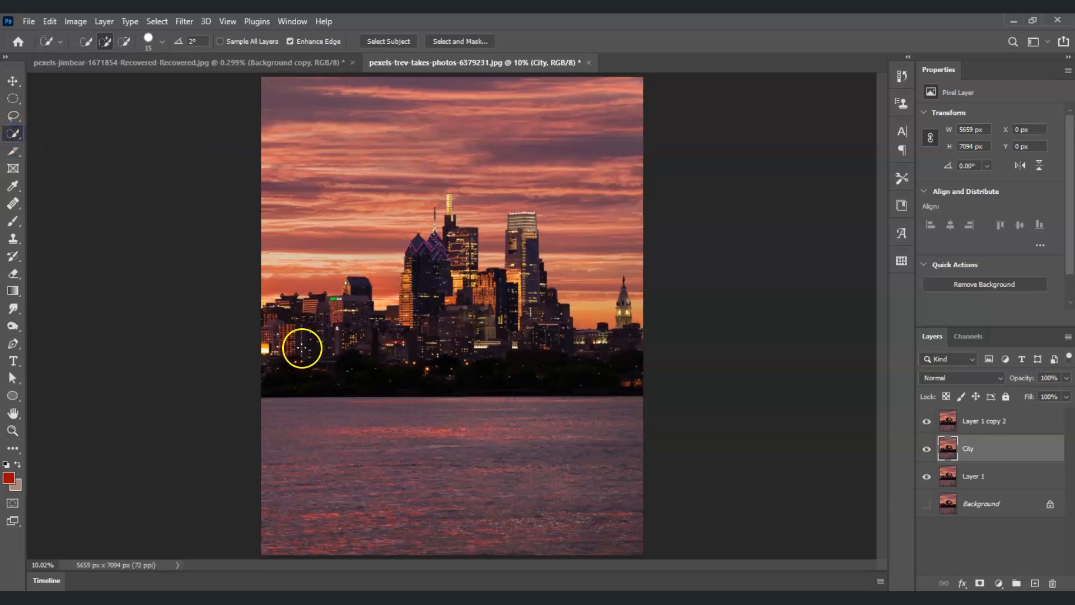
{"action": "mouse_move", "coordinate": [271, 336]}
{"action": "left_mouse_down"}
{"action": "mouse_move", "coordinate": [332, 359]}
{"action": "mouse_move", "coordinate": [415, 336]}
{"action": "mouse_move", "coordinate": [454, 308]}
{"action": "mouse_move", "coordinate": [513, 326]}
{"action": "mouse_move", "coordinate": [577, 370]}
{"action": "left_mouse_up"}
{"action": "left_click_drag", "start_coordinate": [450, 196], "coordinate": [460, 258]}
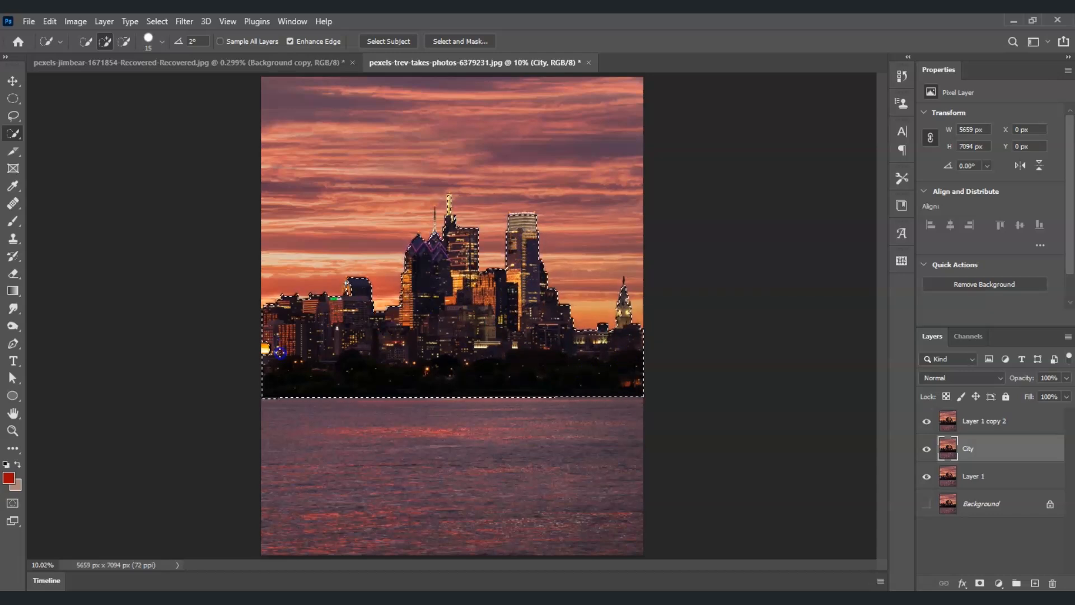
{"action": "mouse_move", "coordinate": [490, 344]}
{"action": "left_mouse_down"}
{"action": "mouse_move", "coordinate": [401, 423]}
{"action": "mouse_move", "coordinate": [348, 391]}
{"action": "mouse_move", "coordinate": [257, 401]}
{"action": "mouse_move", "coordinate": [298, 429]}
{"action": "mouse_move", "coordinate": [321, 395]}
{"action": "mouse_move", "coordinate": [298, 464]}
{"action": "left_mouse_up"}
{"action": "mouse_move", "coordinate": [471, 438]}
{"action": "left_mouse_down"}
{"action": "mouse_move", "coordinate": [464, 530]}
{"action": "mouse_move", "coordinate": [518, 552]}
{"action": "left_mouse_up"}
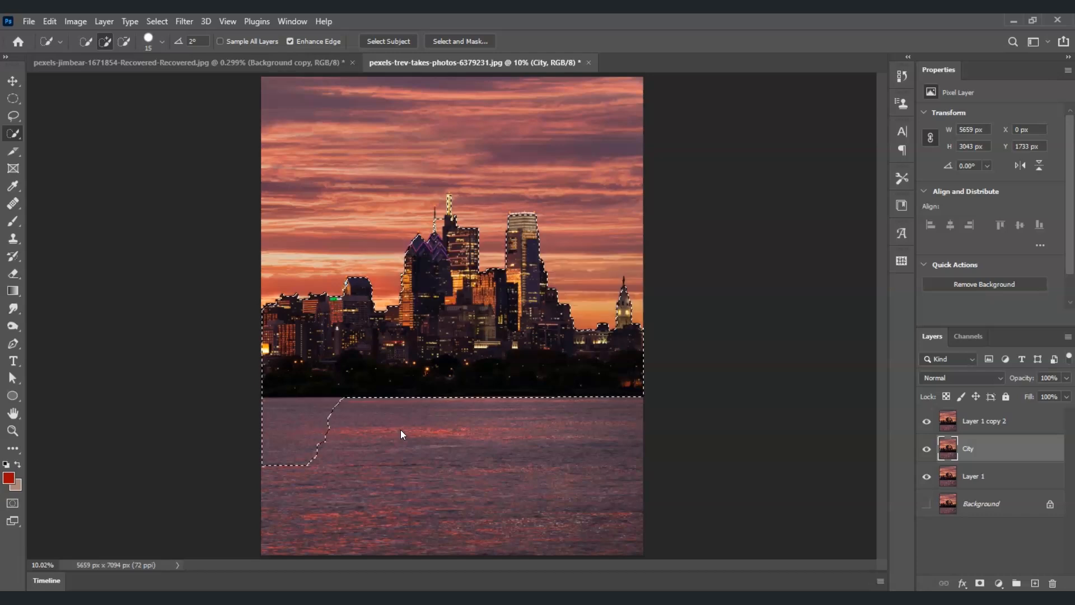
{"action": "left_click", "coordinate": [451, 210]}
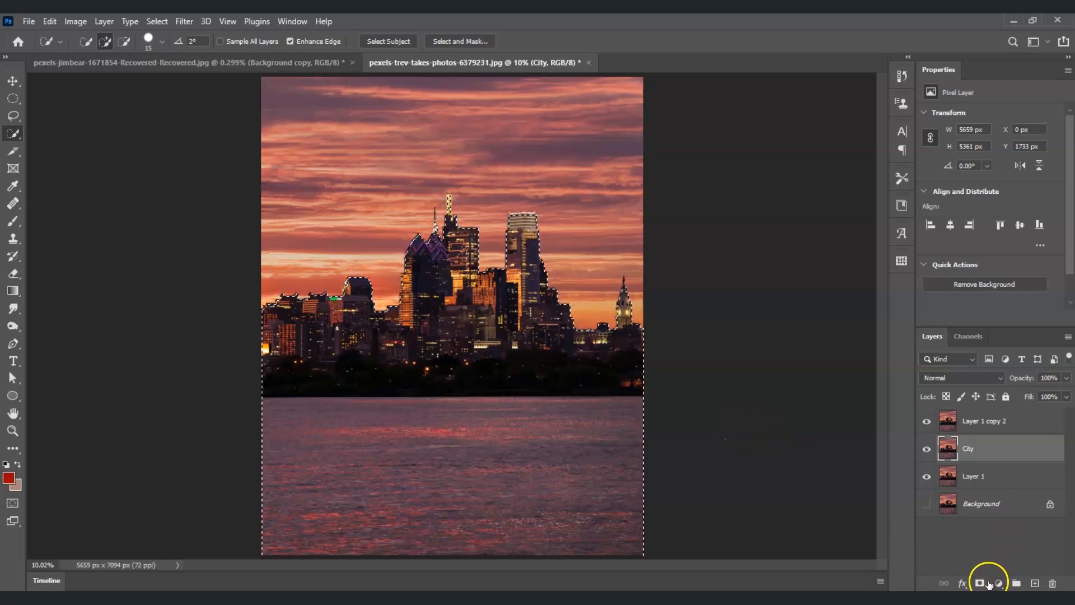
{"action": "left_click", "coordinate": [980, 583]}
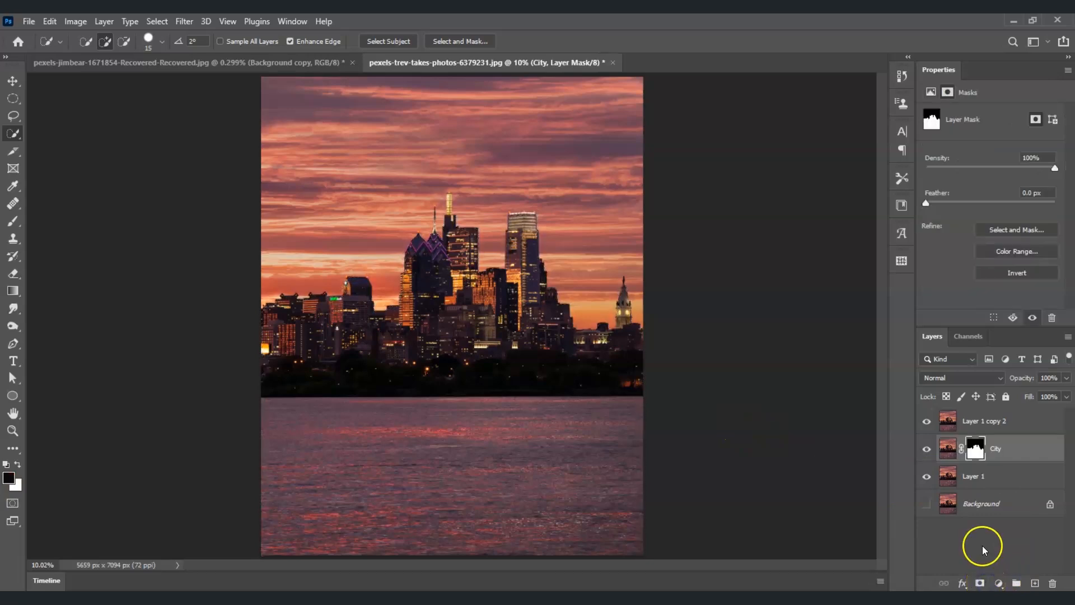
Toggle the visibility of Layer 1 and Layer 1 copy 2, leaving only Layer 1 copy 2 hidden of the two
{"action": "left_click", "coordinate": [927, 476]}
{"action": "left_click", "coordinate": [927, 421]}
{"action": "left_click", "coordinate": [927, 421]}
{"action": "left_click", "coordinate": [927, 477]}
{"action": "left_click", "coordinate": [926, 421]}
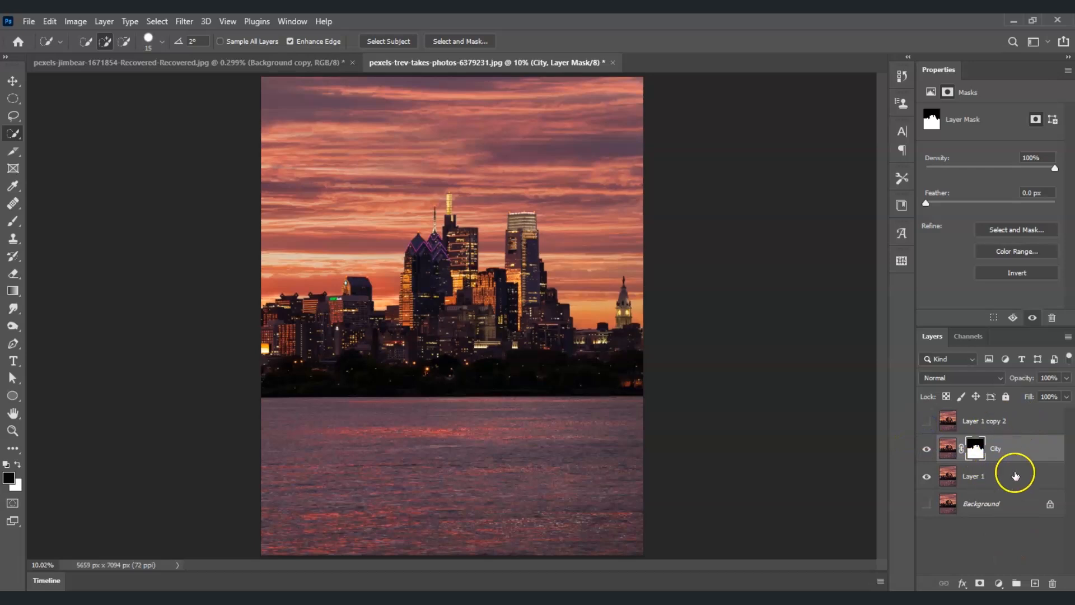
Rename Layer 1, directly beneath the City layer, as sky
{"action": "left_click", "coordinate": [982, 529]}
{"action": "left_click", "coordinate": [998, 473]}
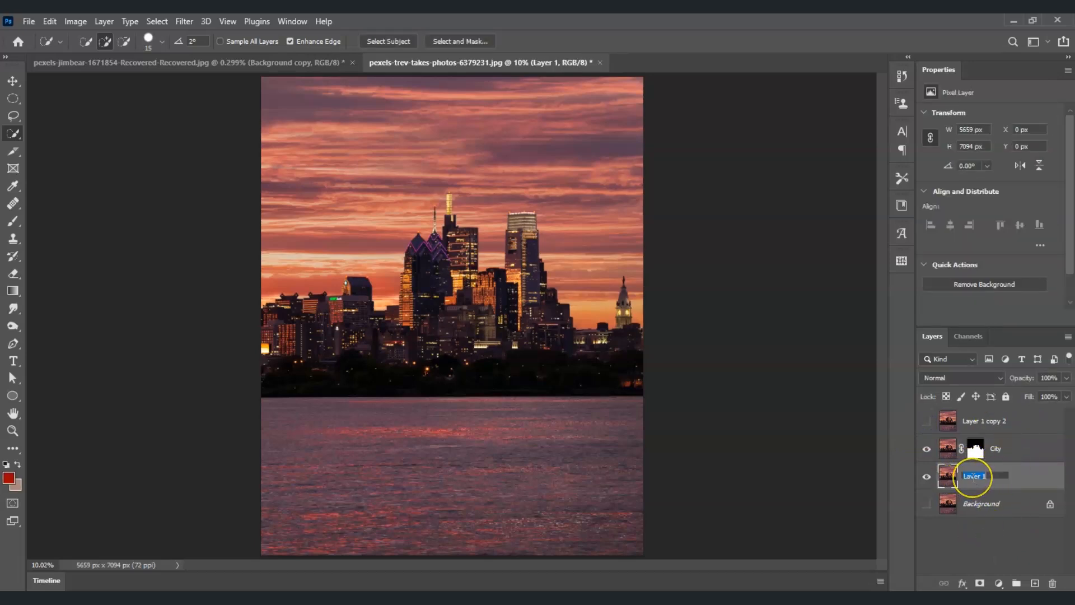
{"action": "type", "text": "sky"}
{"action": "left_click", "coordinate": [982, 542]}
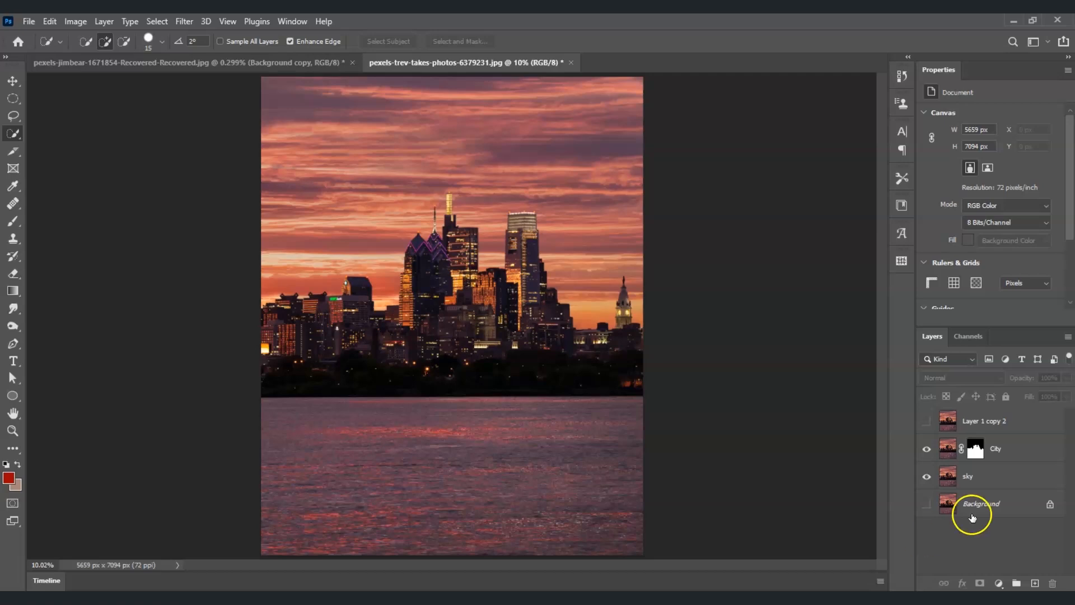
Apply a Motion Blur to the sky layer with an angle of 90° and a distance of 2000 pixels
{"action": "left_click", "coordinate": [1016, 486]}
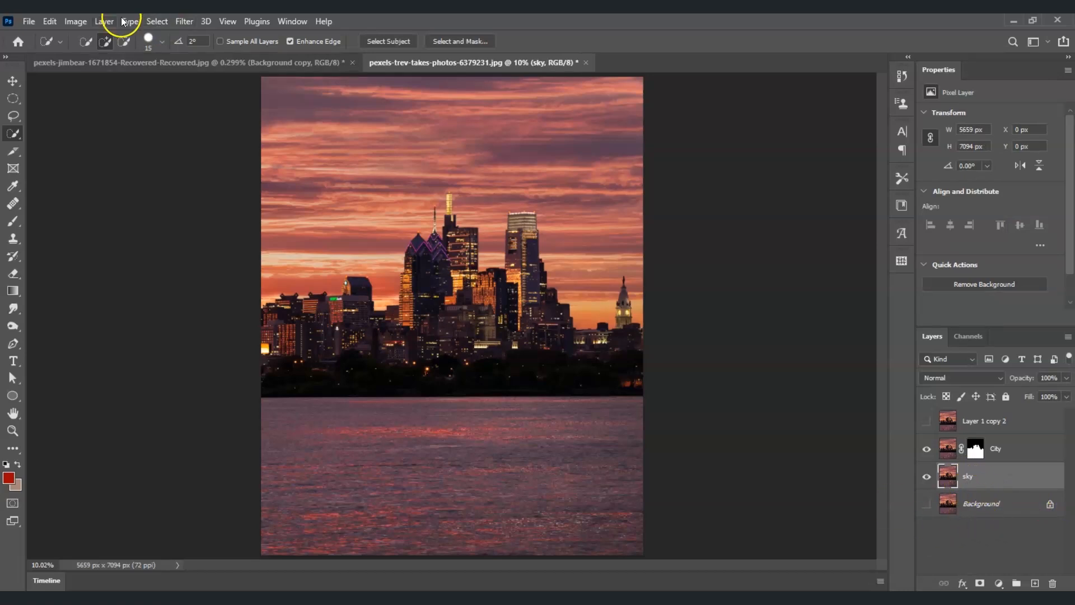
{"action": "left_click", "coordinate": [179, 23]}
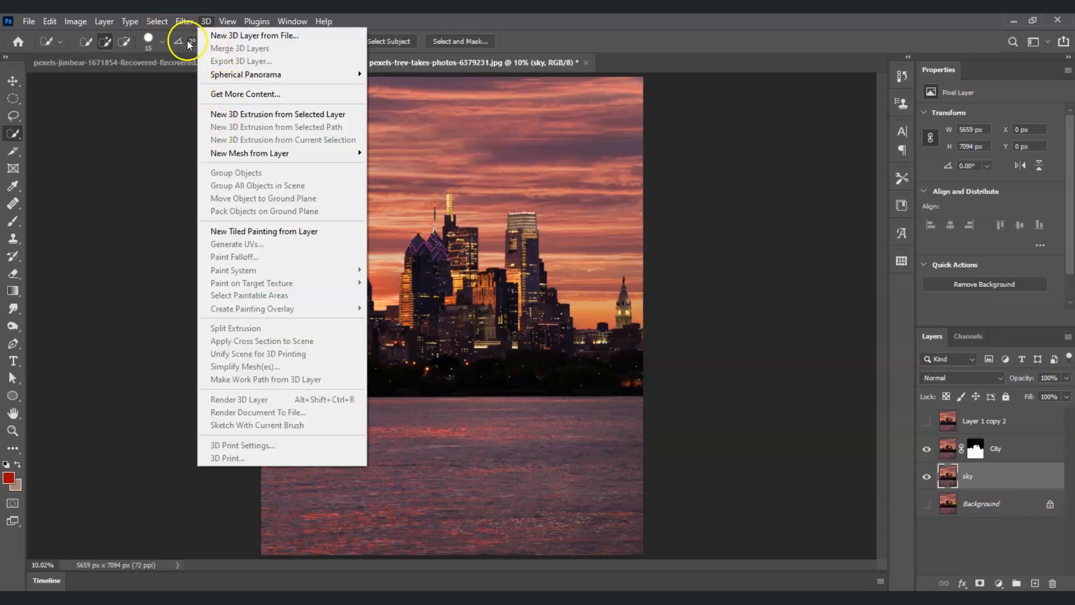
{"action": "mouse_move", "coordinate": [210, 195]}
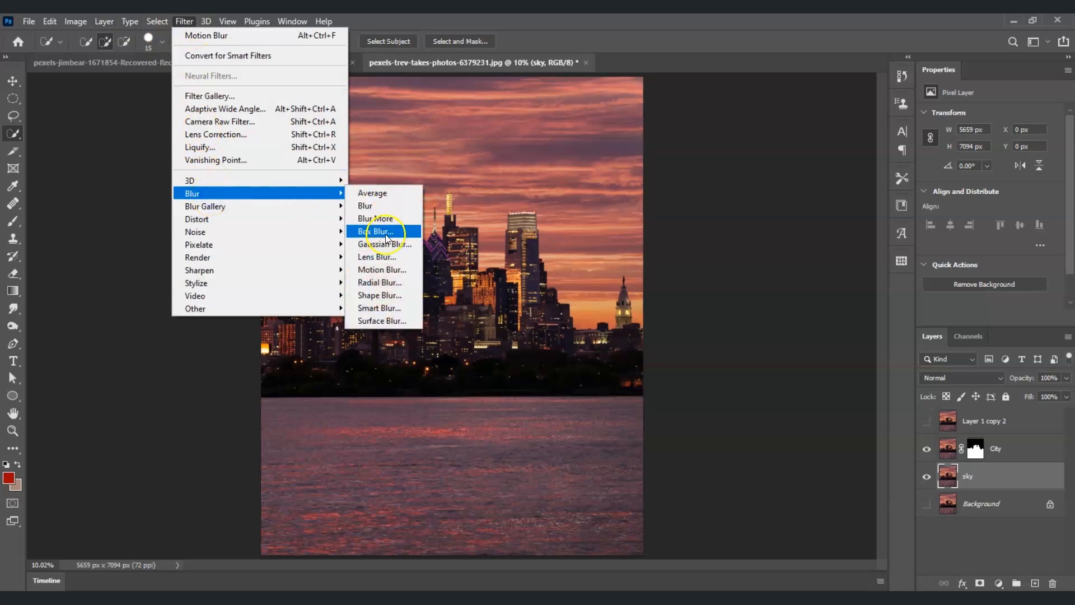
{"action": "left_click", "coordinate": [391, 271]}
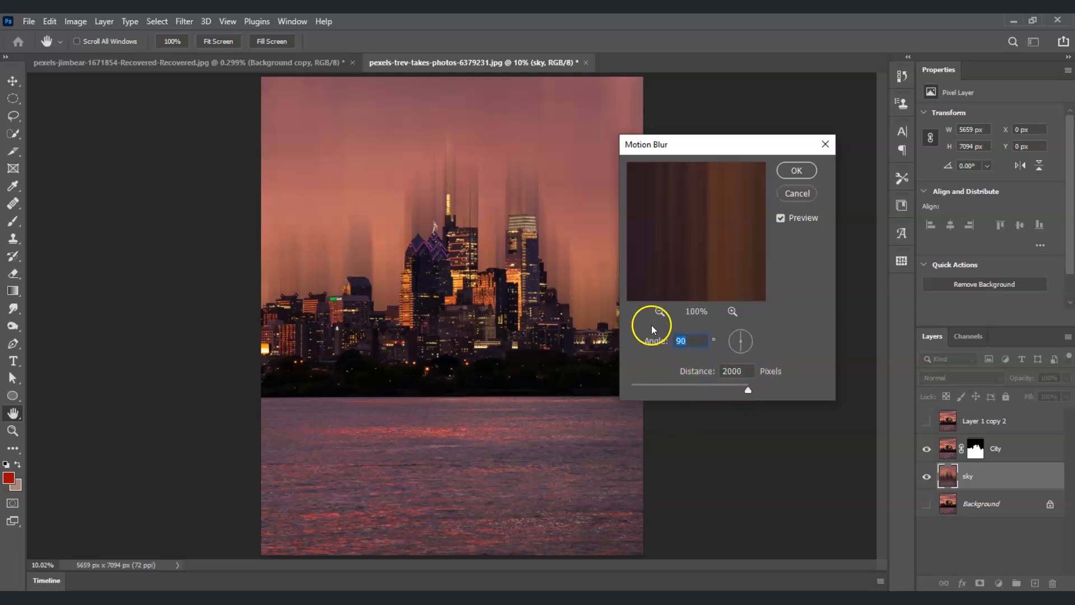
{"action": "left_click", "coordinate": [802, 172]}
{"action": "key", "text": "w"}
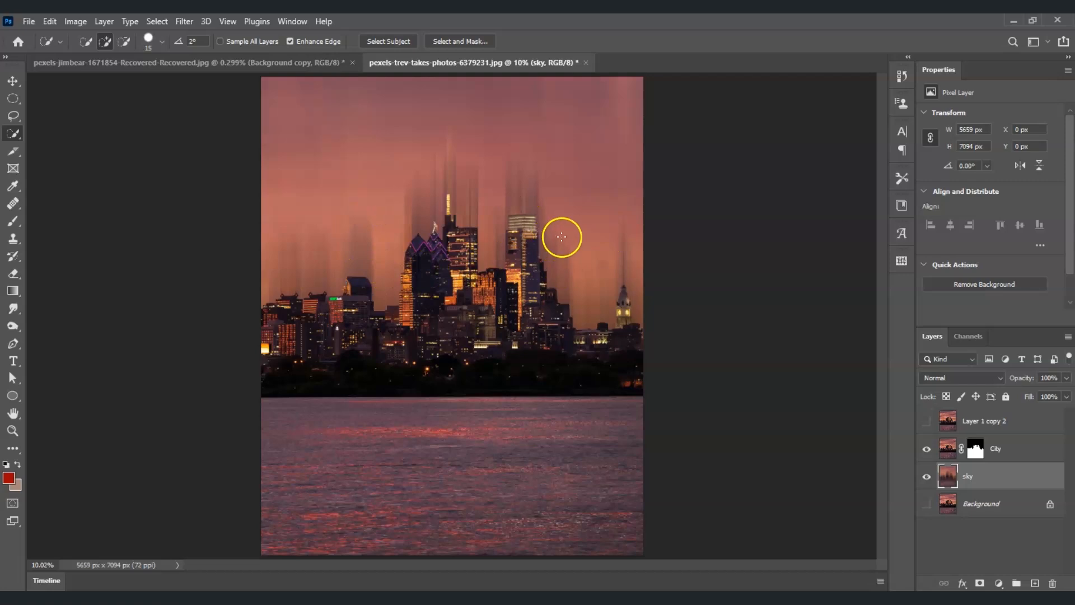
Stretch the blurred sky layer upward past the canvas to about 127% height with Free Transform, keeping its lower edge in place
{"action": "left_click", "coordinate": [12, 431]}
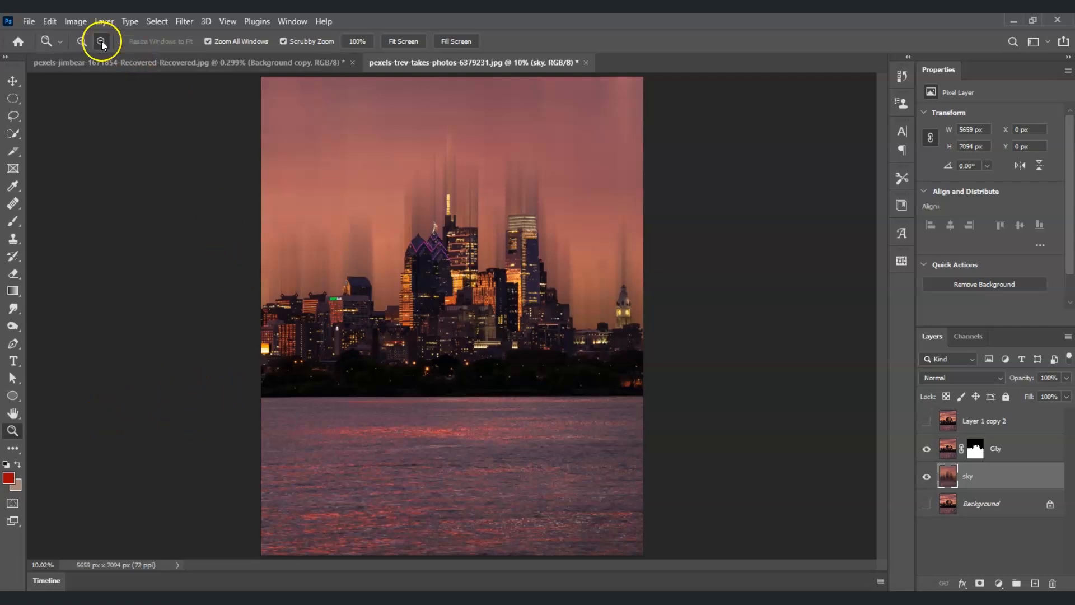
{"action": "left_click", "coordinate": [425, 261]}
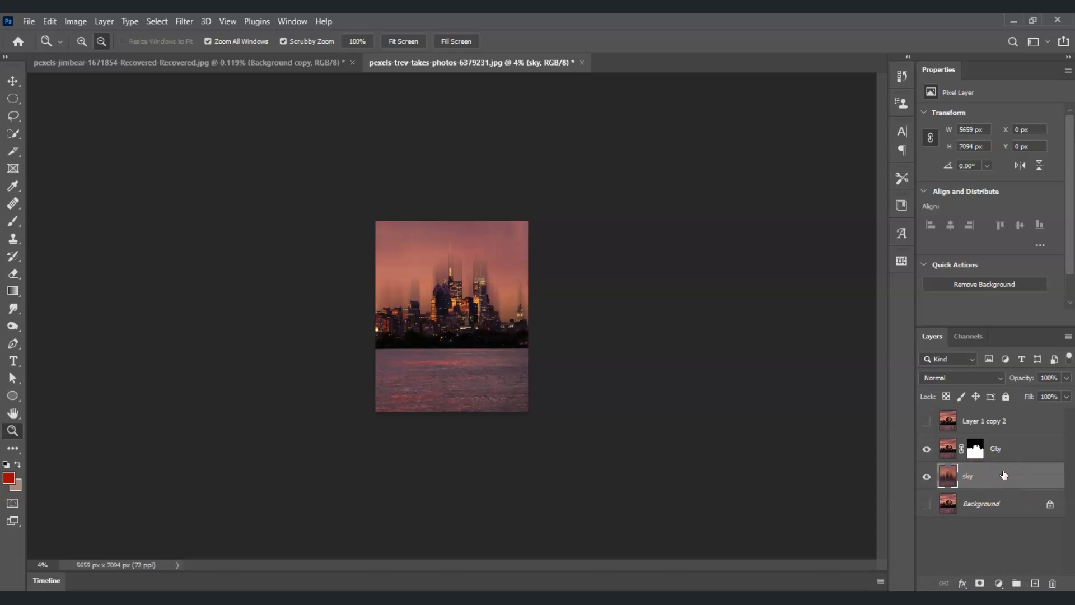
{"action": "key", "text": "ctrl+t"}
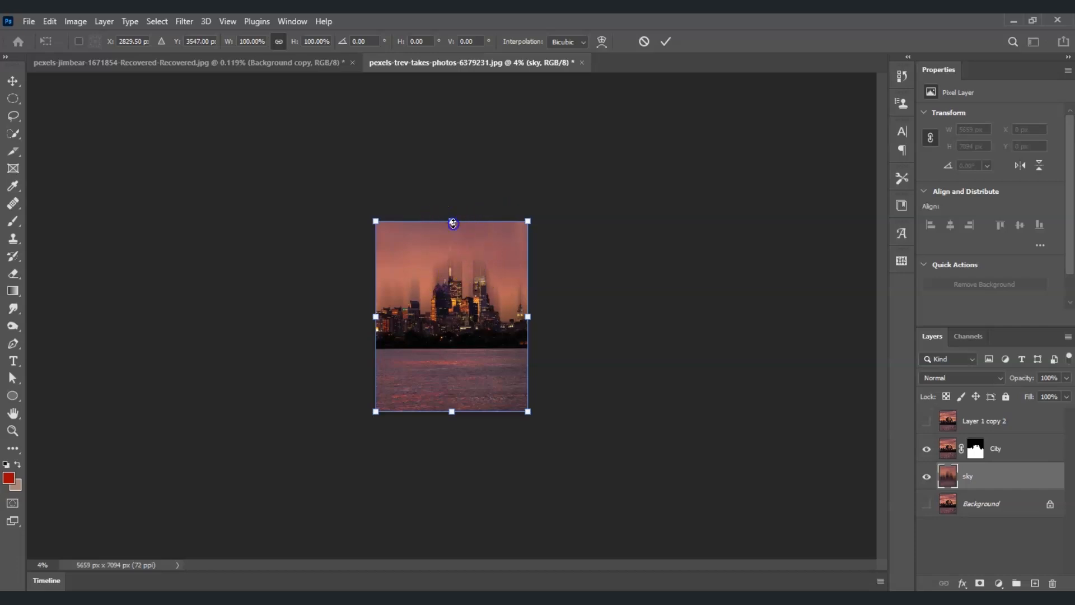
{"action": "left_click_drag", "start_coordinate": [453, 223], "coordinate": [453, 172]}
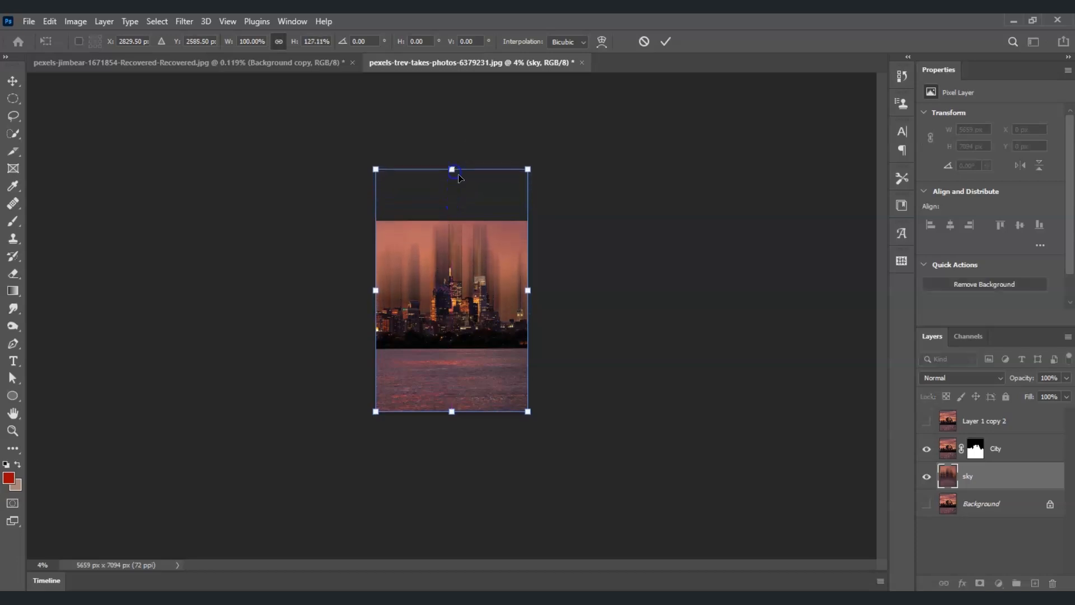
{"action": "key", "text": "Return"}
{"action": "key", "text": "z"}
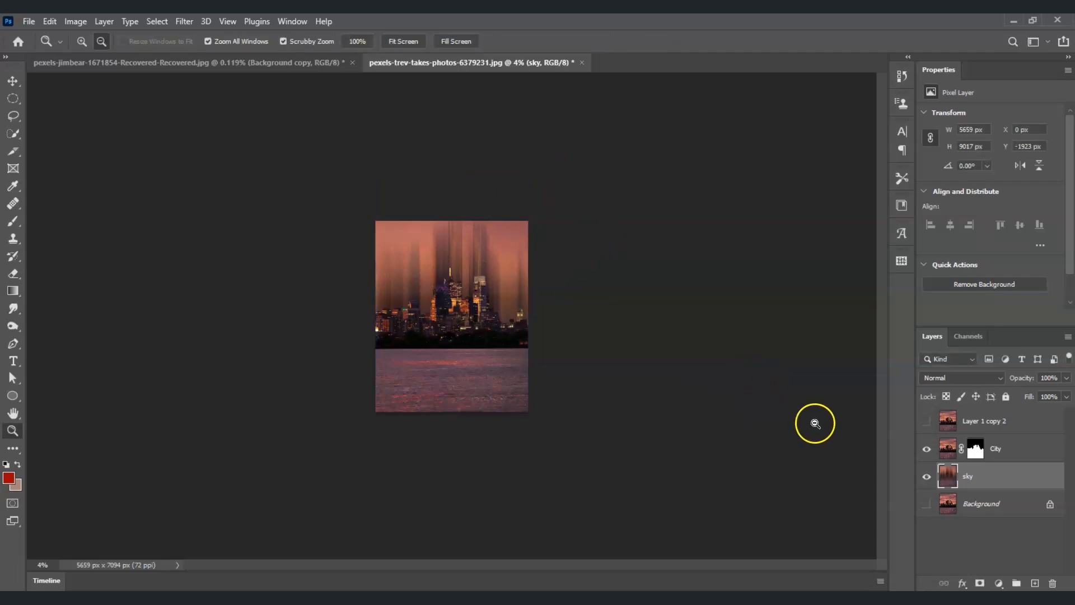
Make the Layer 1 copy 2 layer visible and rename it as water
{"action": "left_click", "coordinate": [989, 425]}
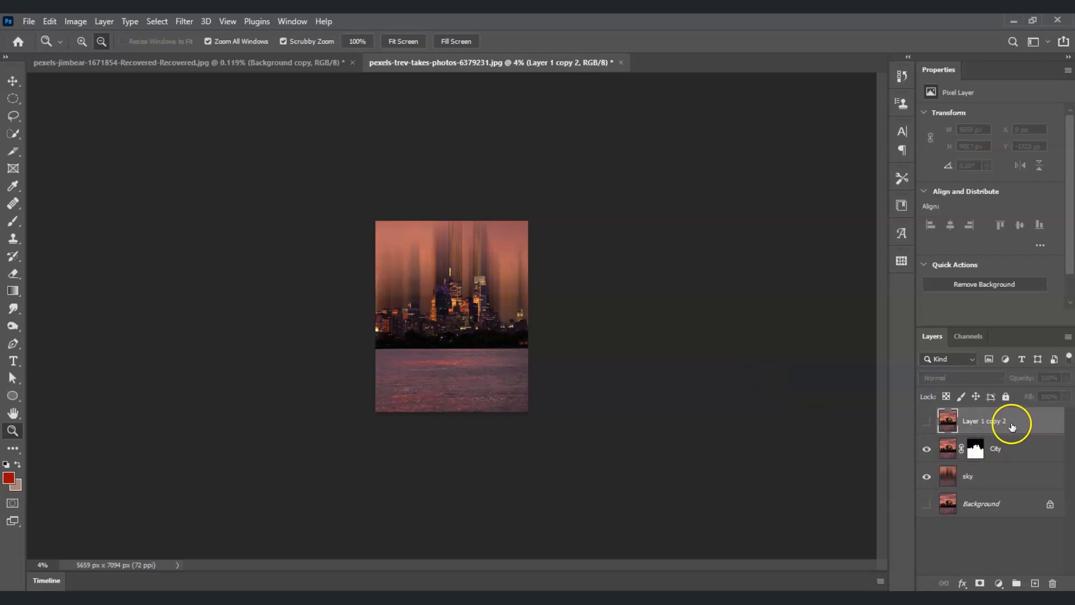
{"action": "left_click", "coordinate": [926, 423]}
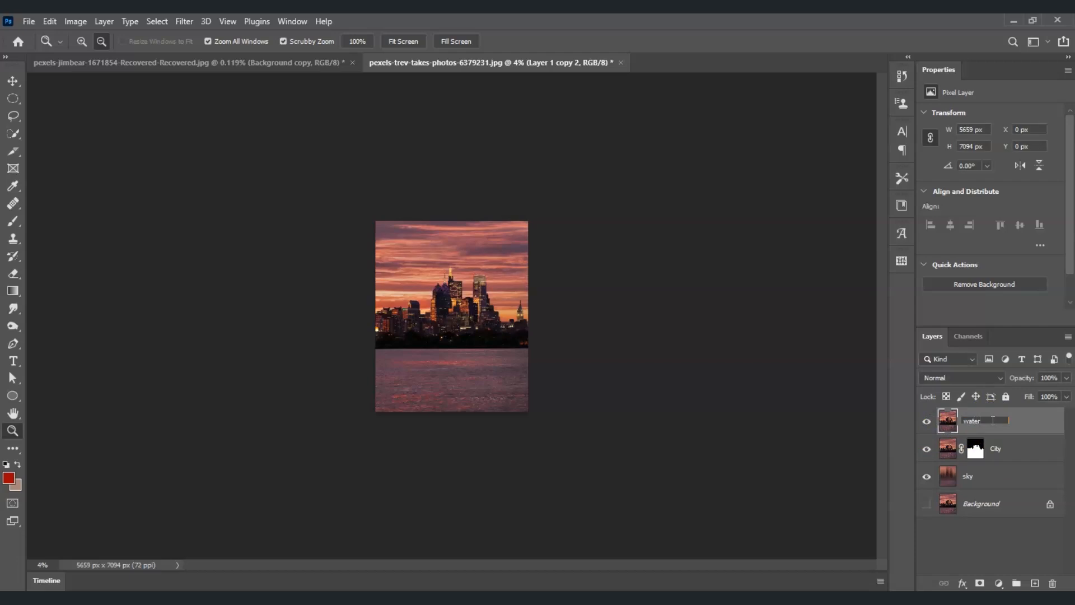
{"action": "left_click", "coordinate": [967, 541]}
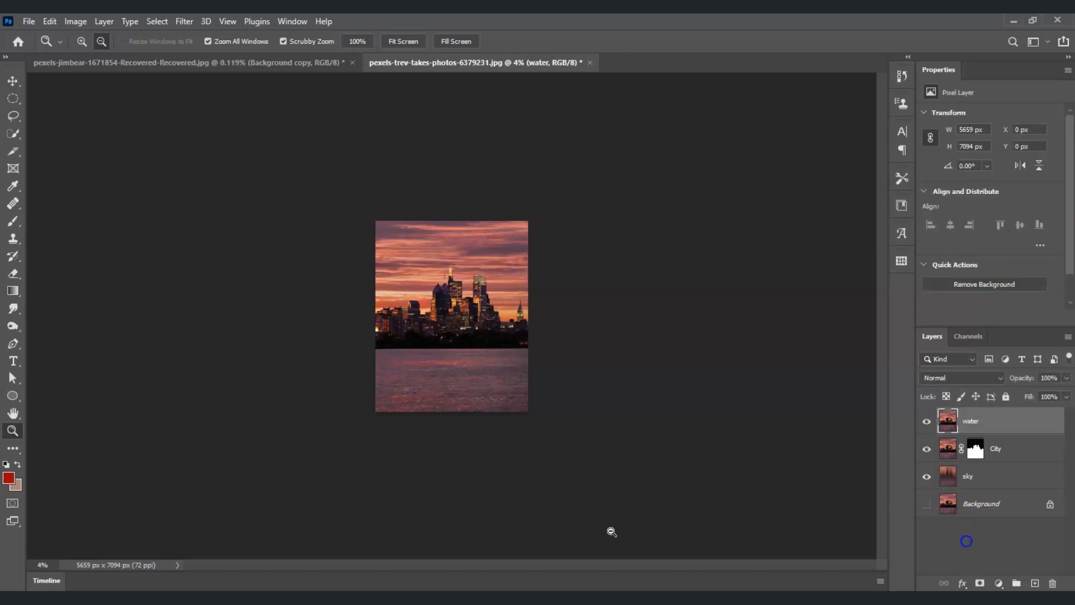
Quick-select the whole water area below the shoreline and turn that selection into a layer mask on the water layer
{"action": "left_click", "coordinate": [415, 45]}
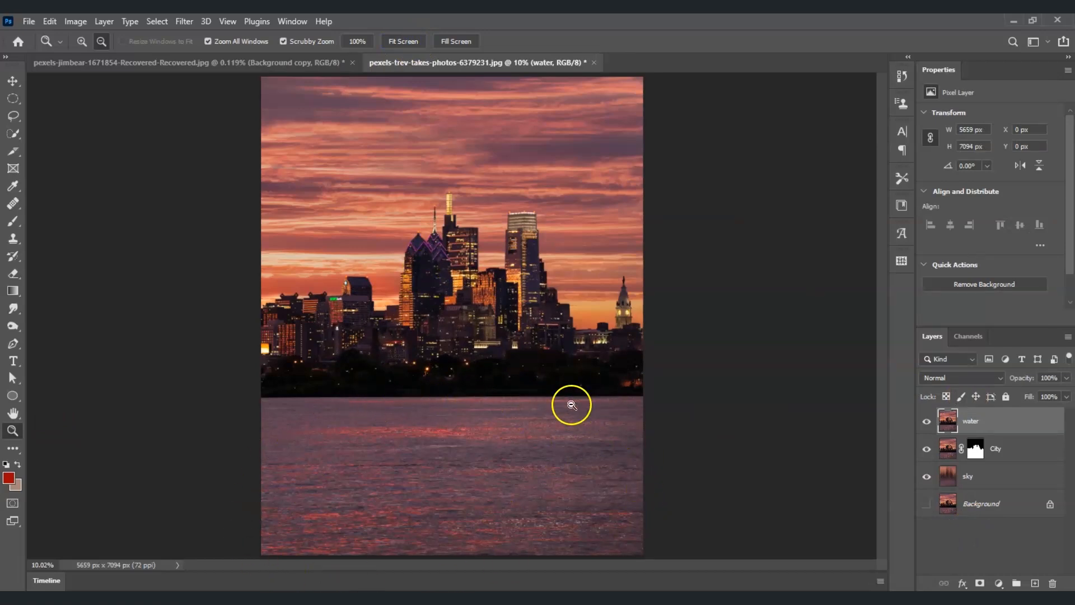
{"action": "left_click", "coordinate": [984, 427]}
{"action": "left_click", "coordinate": [14, 134]}
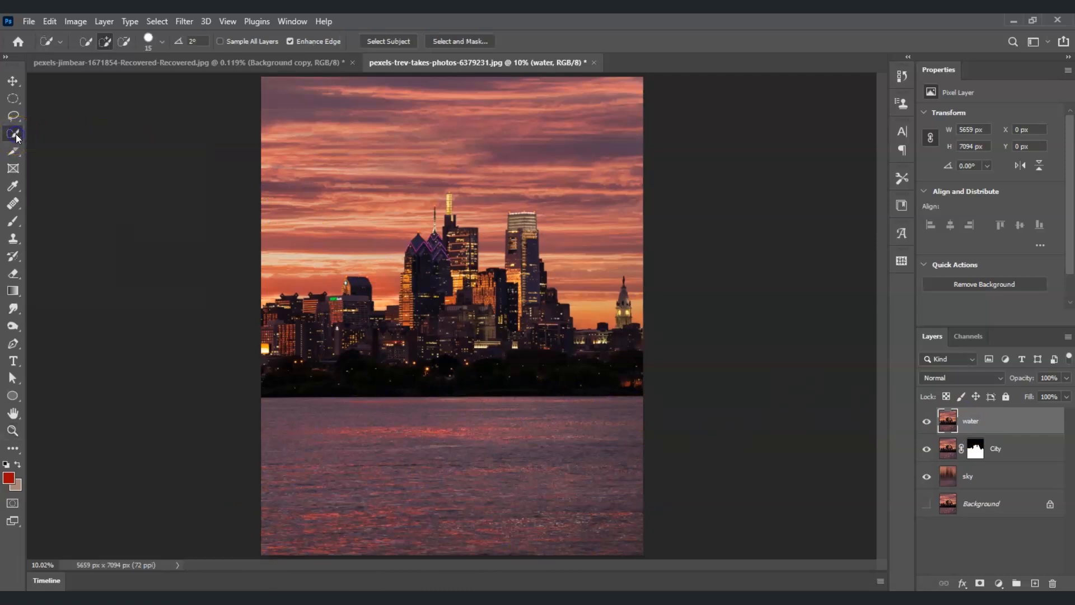
{"action": "mouse_move", "coordinate": [265, 410]}
{"action": "left_mouse_down"}
{"action": "mouse_move", "coordinate": [541, 466]}
{"action": "mouse_move", "coordinate": [611, 499]}
{"action": "mouse_move", "coordinate": [640, 524]}
{"action": "mouse_move", "coordinate": [644, 550]}
{"action": "mouse_move", "coordinate": [279, 538]}
{"action": "left_mouse_up"}
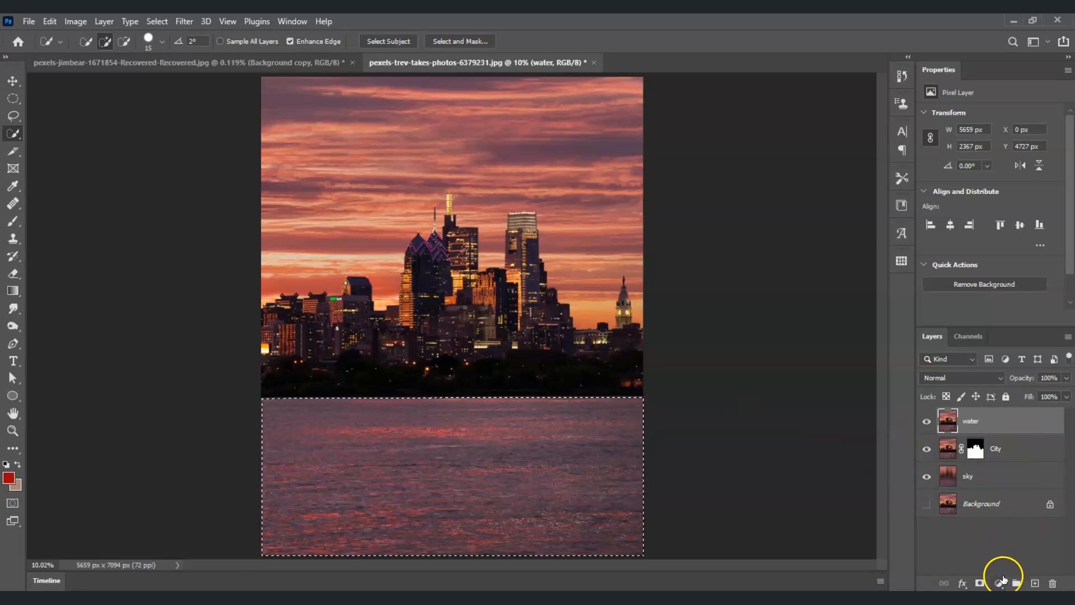
{"action": "left_click", "coordinate": [980, 583]}
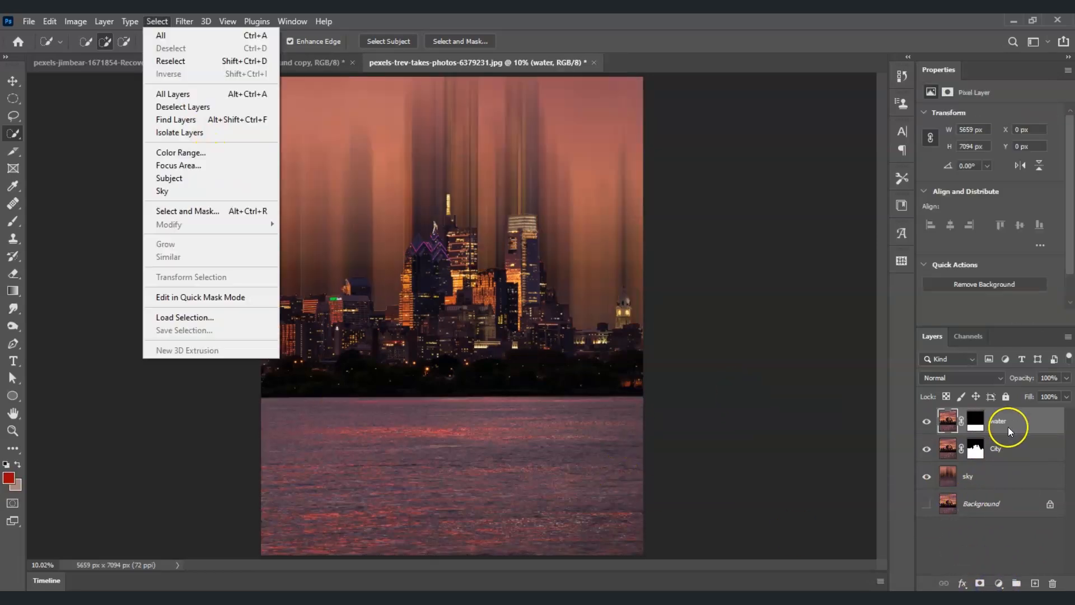
Apply a Motion Blur to the water layer with an angle of 90° and a distance of 2000 pixels
{"action": "left_click", "coordinate": [1008, 427]}
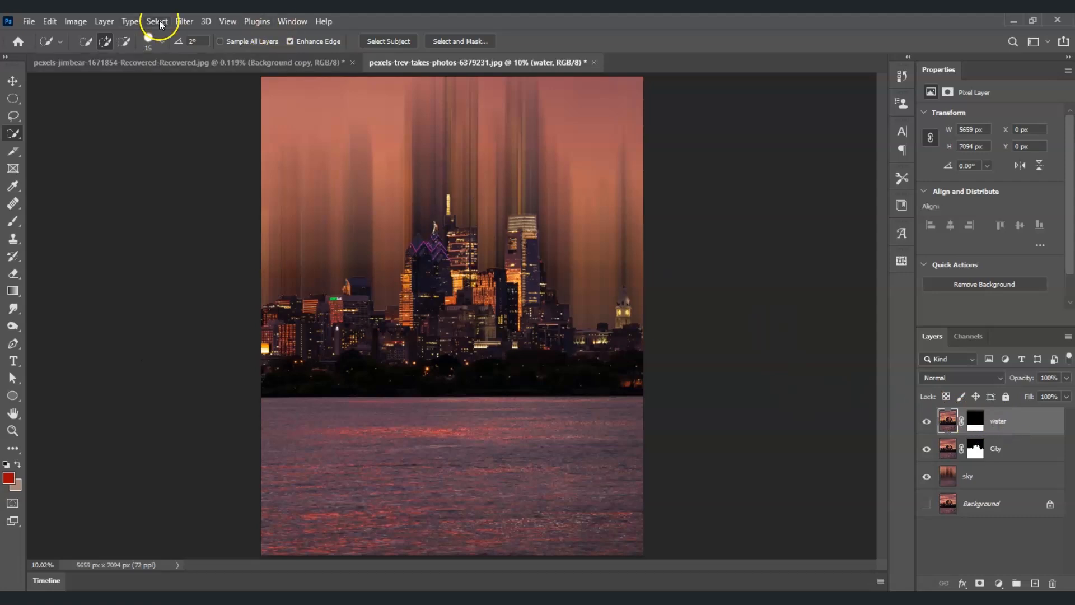
{"action": "left_click", "coordinate": [184, 21]}
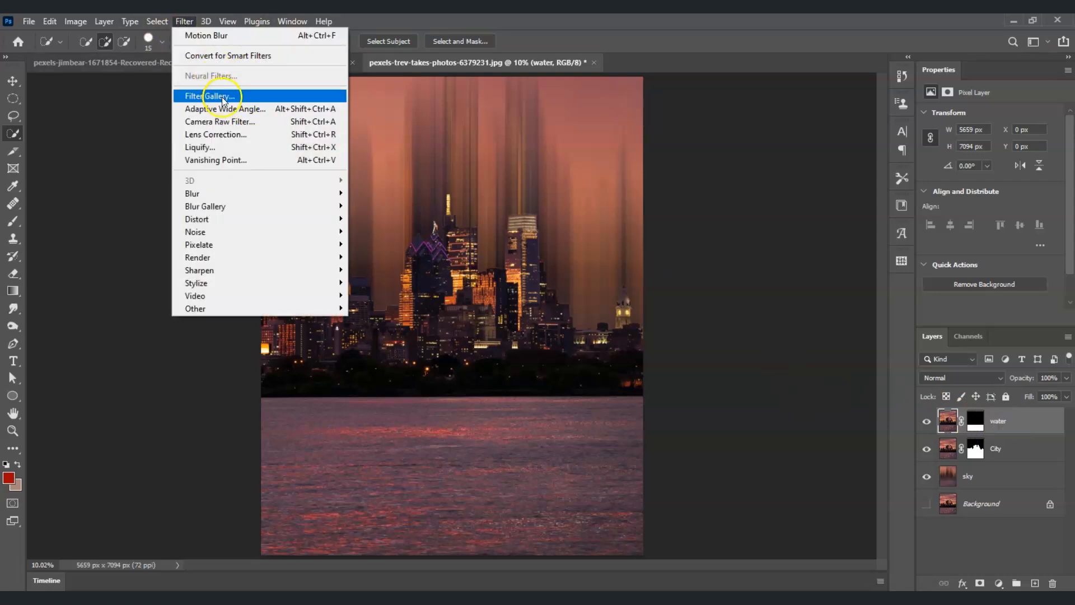
{"action": "mouse_move", "coordinate": [253, 192]}
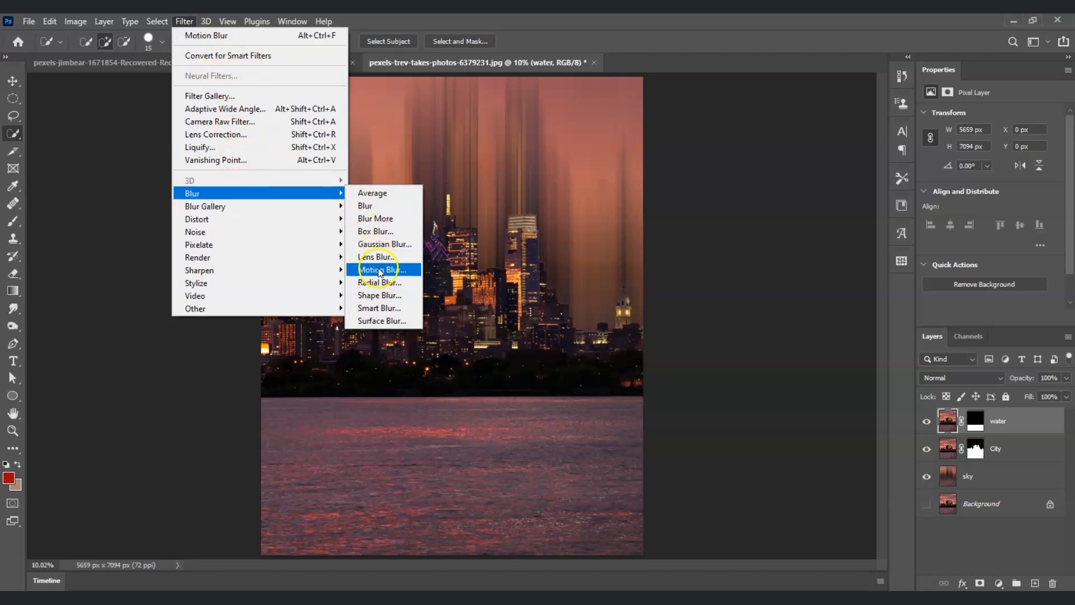
{"action": "left_click", "coordinate": [380, 272]}
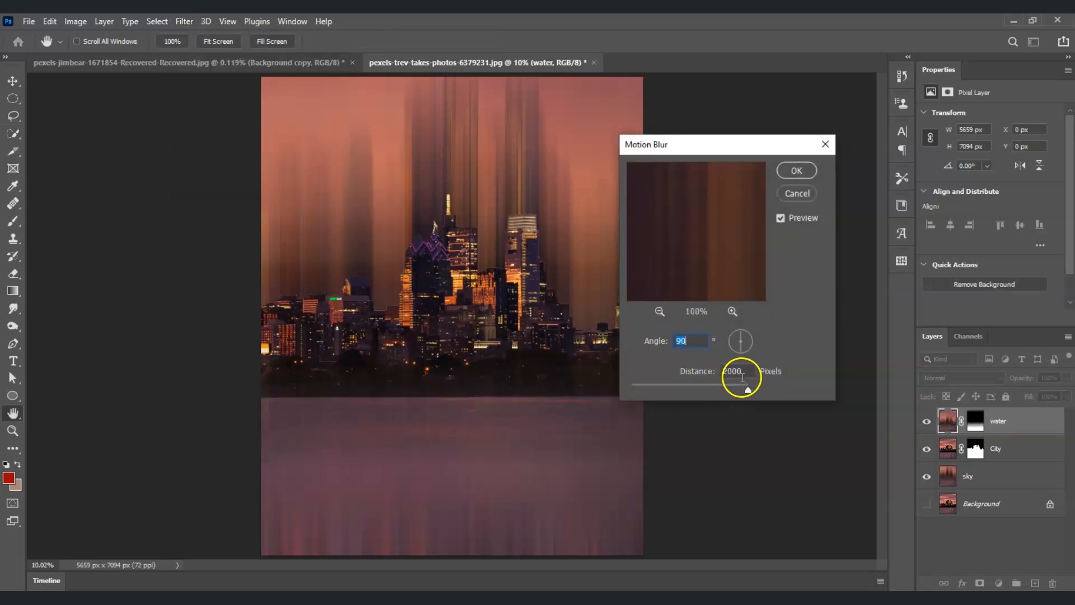
{"action": "left_click", "coordinate": [808, 167]}
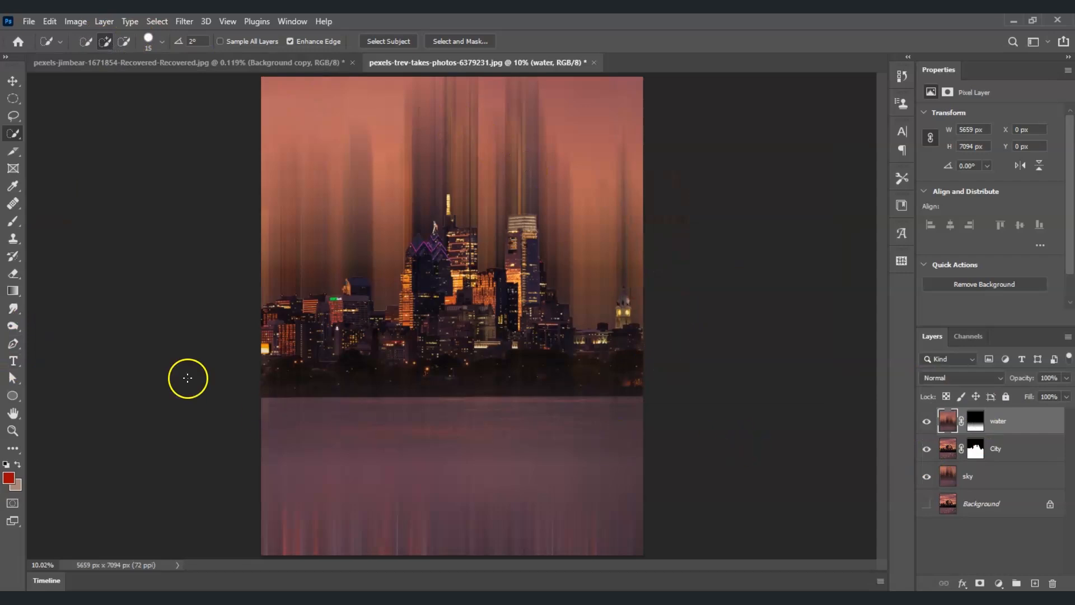
Stretch the blurred water layer downward past the canvas to about 123% height with Free Transform, keeping its upper edge in place
{"action": "left_click", "coordinate": [12, 430]}
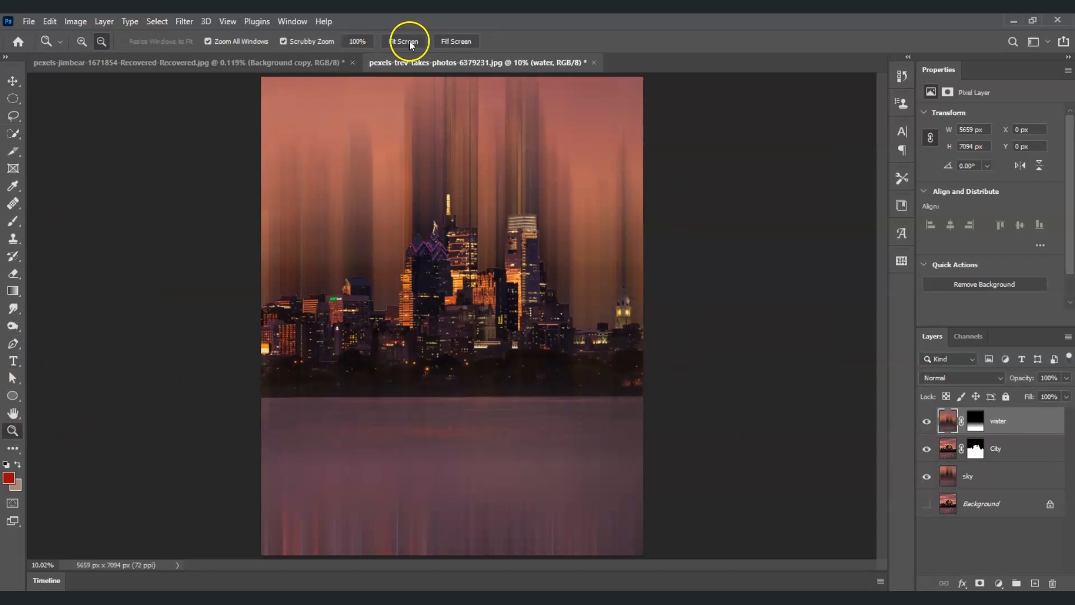
{"action": "left_click", "coordinate": [300, 286]}
{"action": "left_click", "coordinate": [301, 285]}
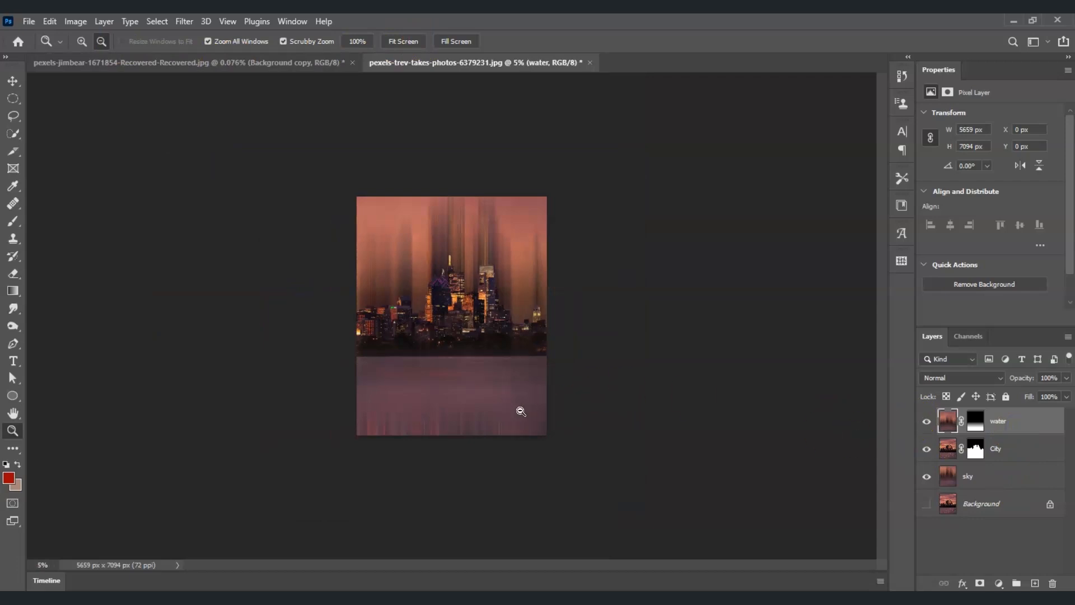
{"action": "key", "text": "ctrl+t"}
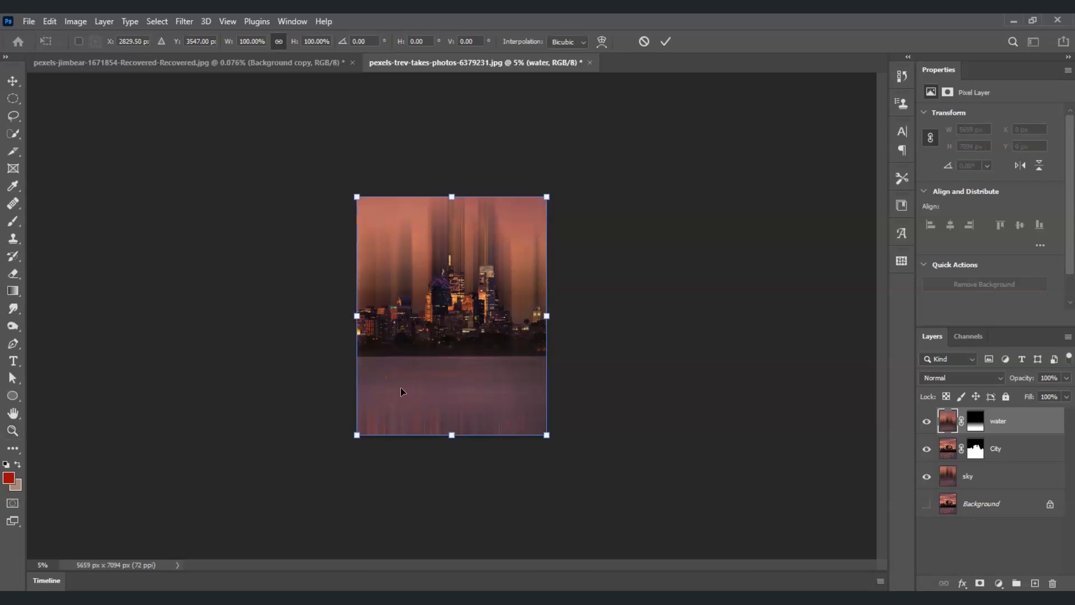
{"action": "left_click_drag", "start_coordinate": [454, 438], "coordinate": [452, 490]}
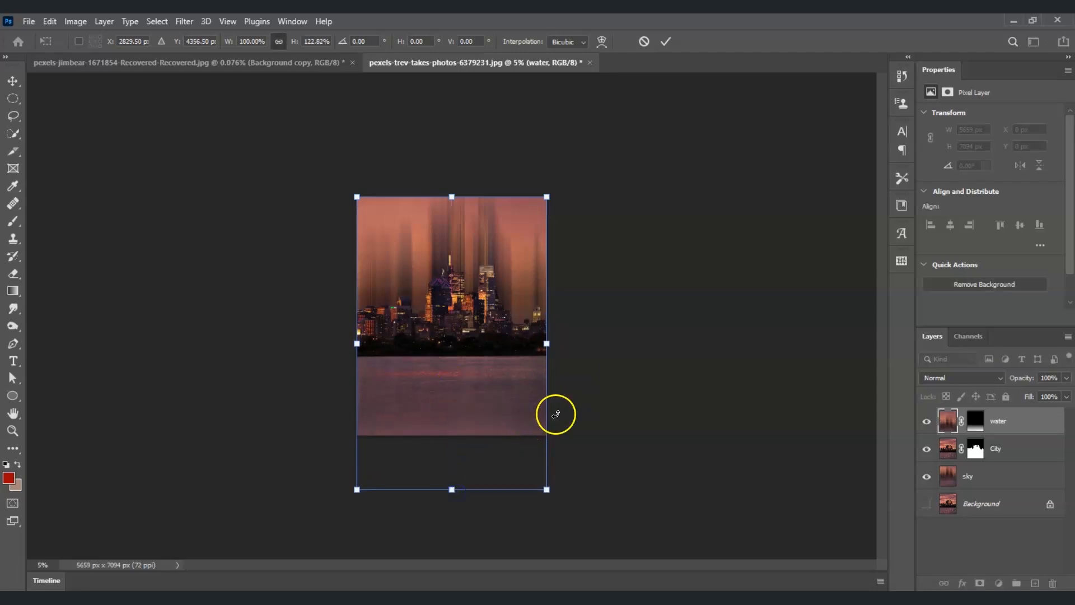
{"action": "key", "text": "Return"}
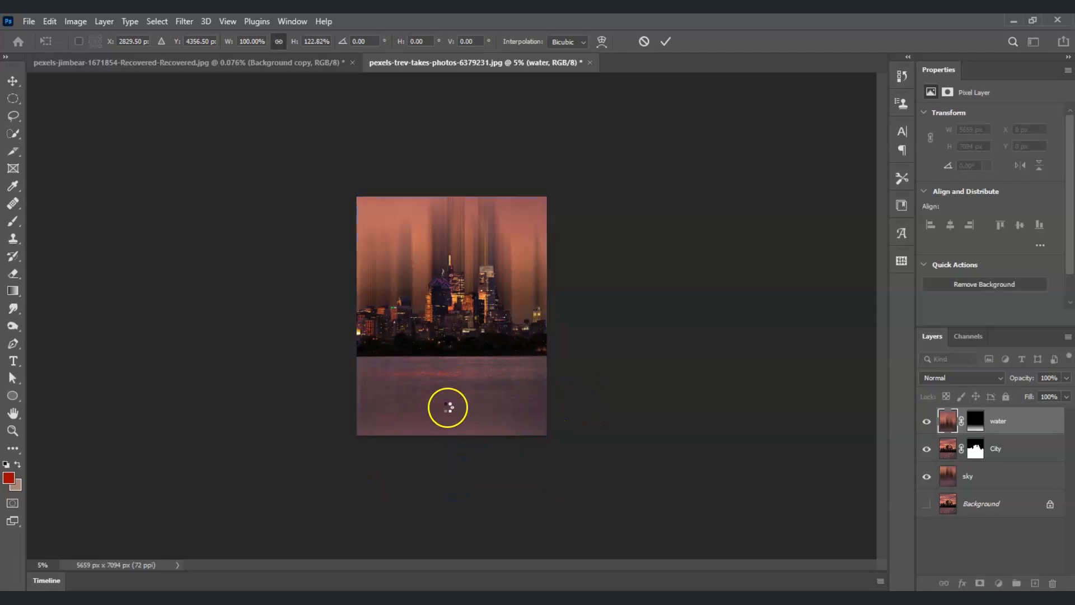
Add a Hue/Saturation adjustment layer directly above the sky layer with hue +14 and saturation +33
{"action": "key", "text": "z"}
{"action": "left_click", "coordinate": [81, 41]}
{"action": "left_click", "coordinate": [692, 365]}
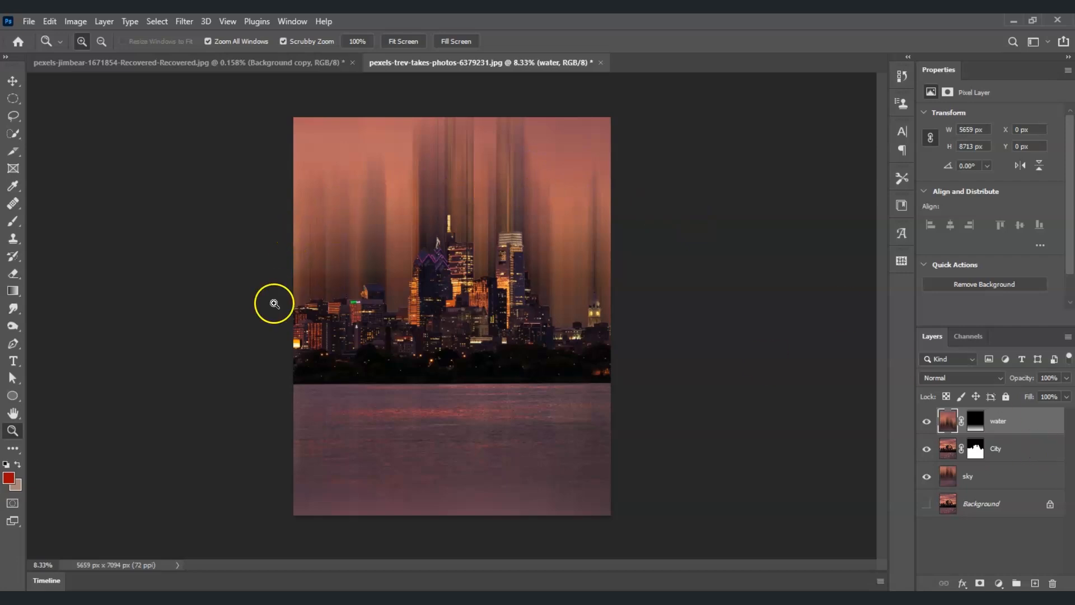
{"action": "left_click", "coordinate": [998, 482]}
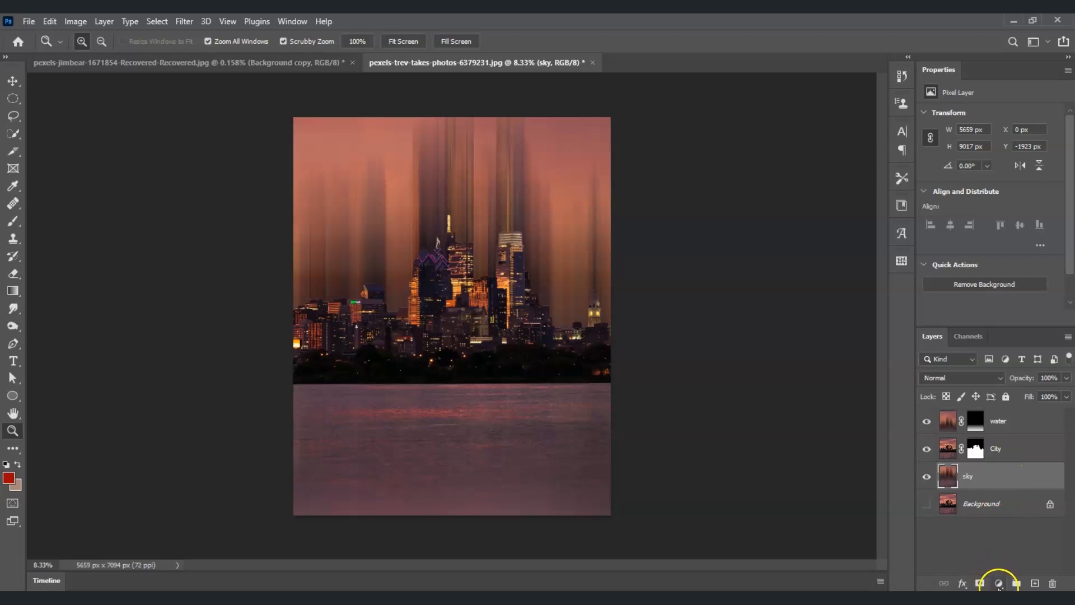
{"action": "left_click", "coordinate": [1000, 584]}
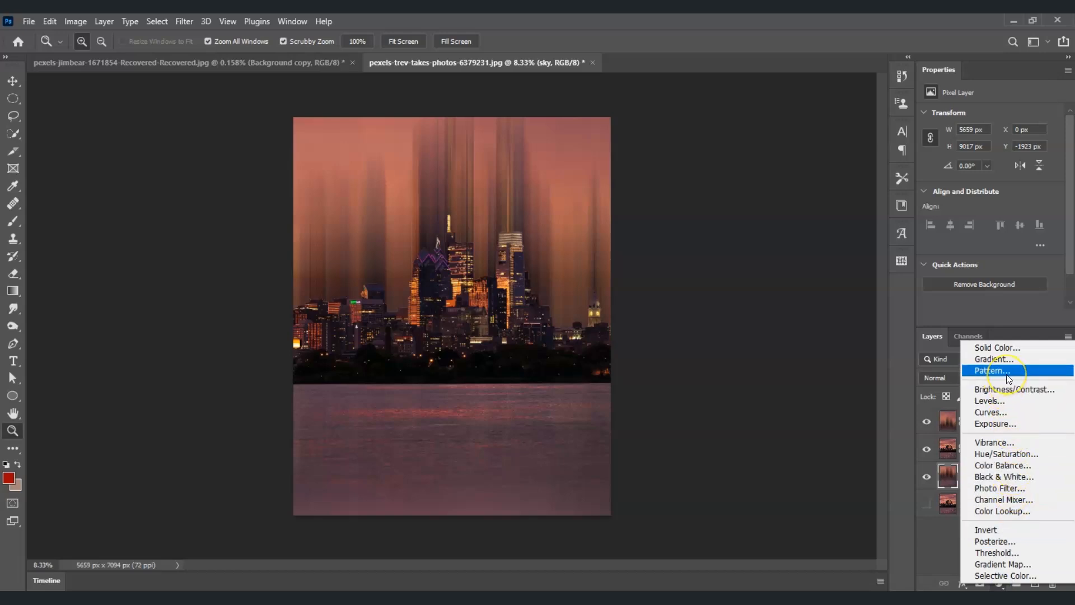
{"action": "left_click", "coordinate": [1019, 453]}
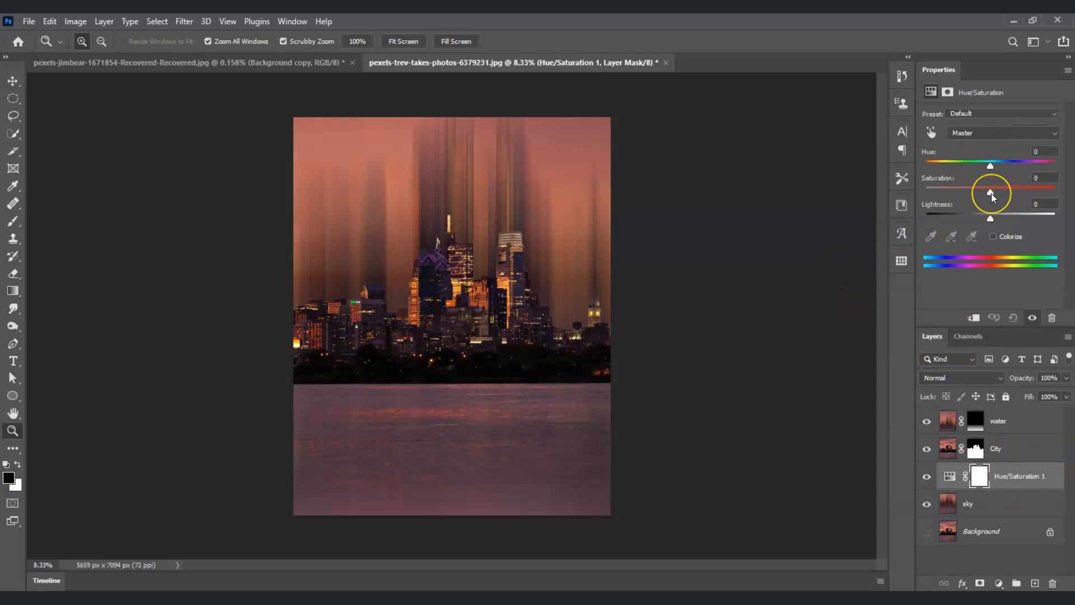
{"action": "left_click_drag", "start_coordinate": [992, 194], "coordinate": [998, 194]}
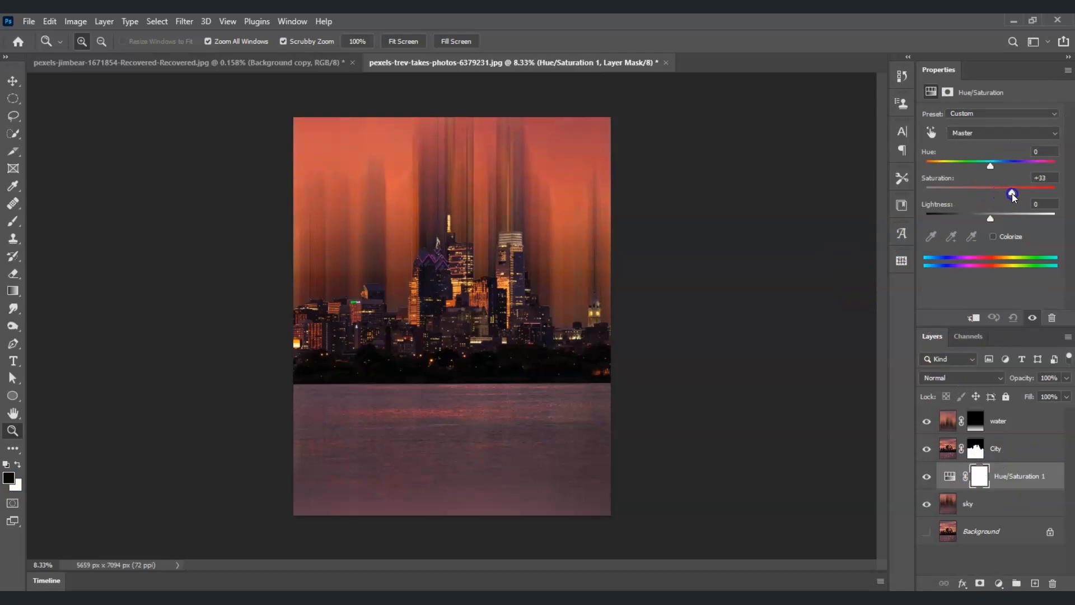
{"action": "left_click", "coordinate": [1028, 180]}
{"action": "left_click_drag", "start_coordinate": [991, 166], "coordinate": [994, 166]}
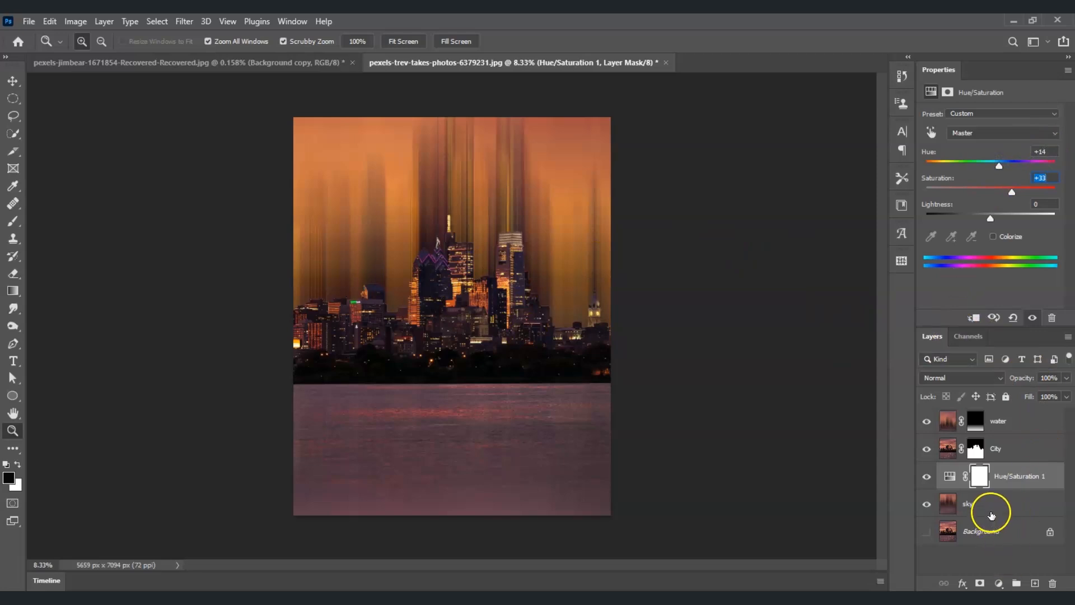
Add a Brightness/Contrast adjustment layer directly above the sky layer with brightness 30 and contrast 50
{"action": "left_click", "coordinate": [987, 506]}
{"action": "left_click", "coordinate": [999, 583]}
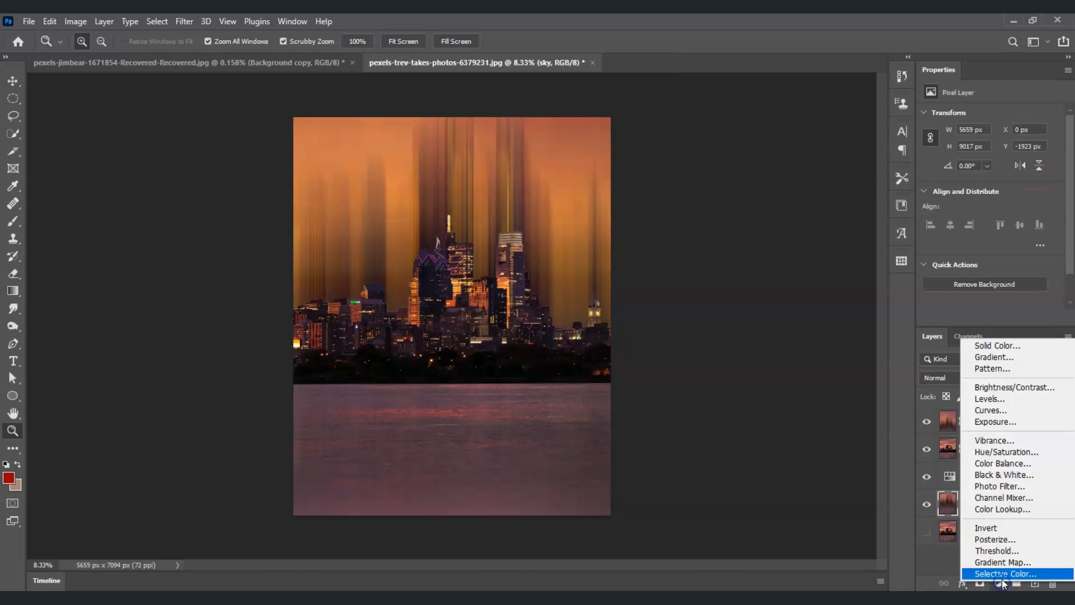
{"action": "left_click", "coordinate": [1014, 388]}
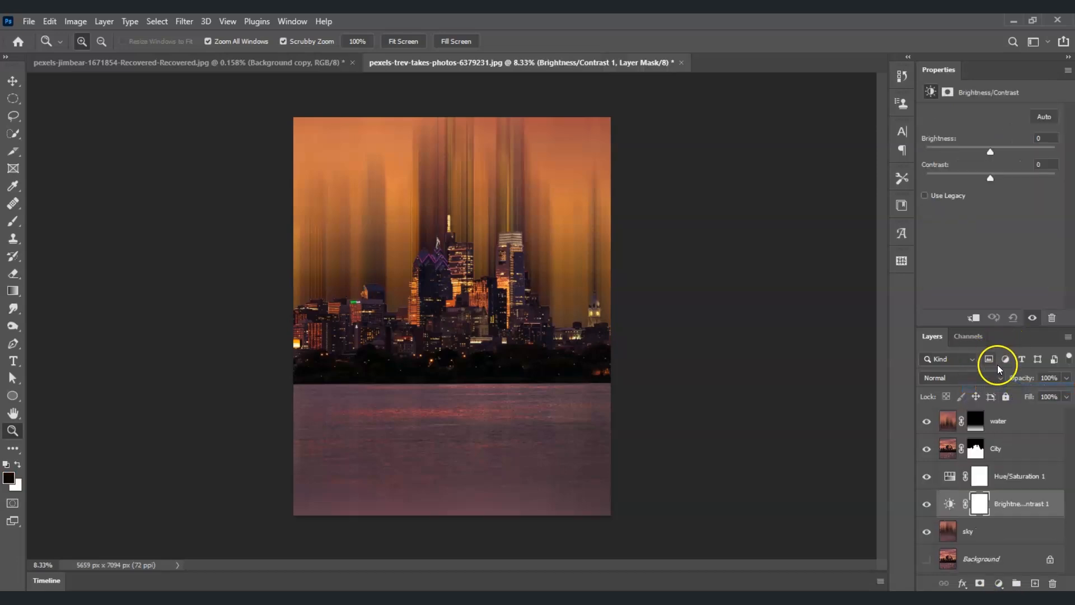
{"action": "left_click_drag", "start_coordinate": [991, 152], "coordinate": [1001, 182]}
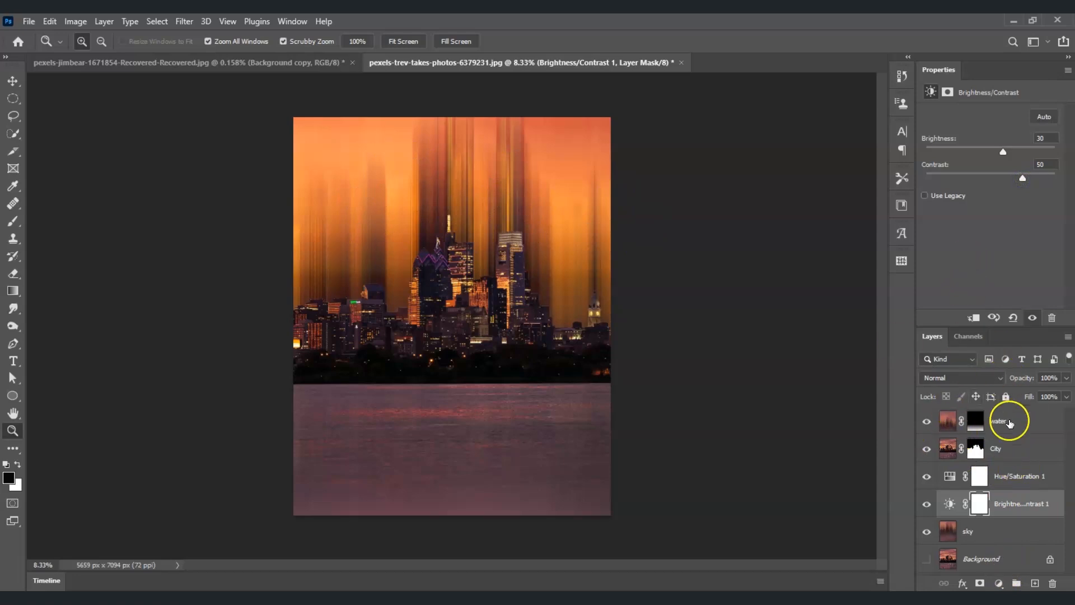
Add a Hue/Saturation adjustment layer clipped to the water layer, shift its hue slightly and raise its saturation
{"action": "left_click", "coordinate": [1001, 424]}
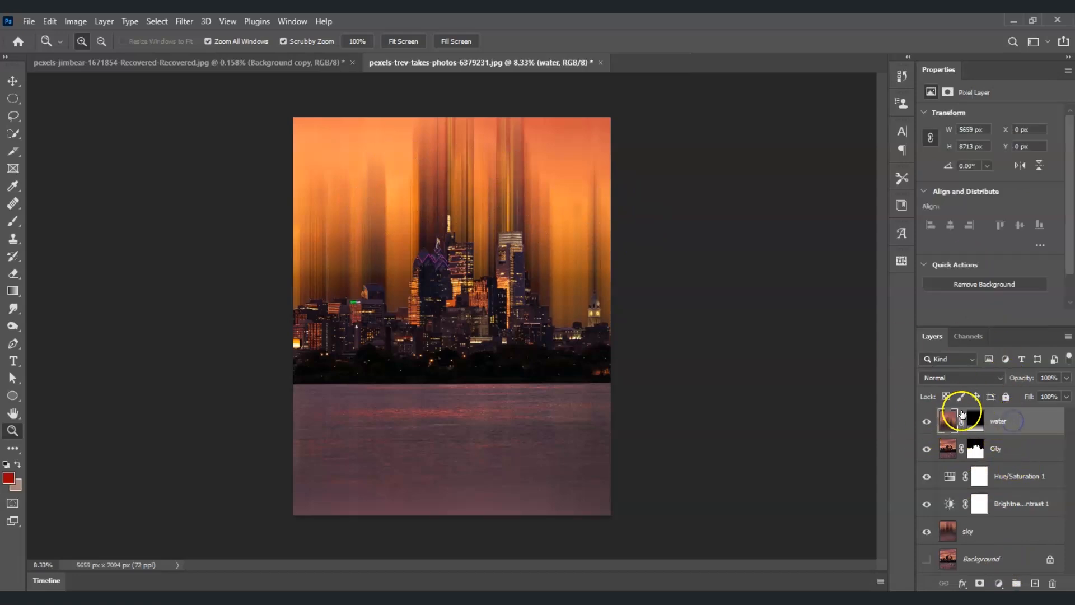
{"action": "left_click", "coordinate": [998, 583]}
{"action": "left_click", "coordinate": [959, 304]}
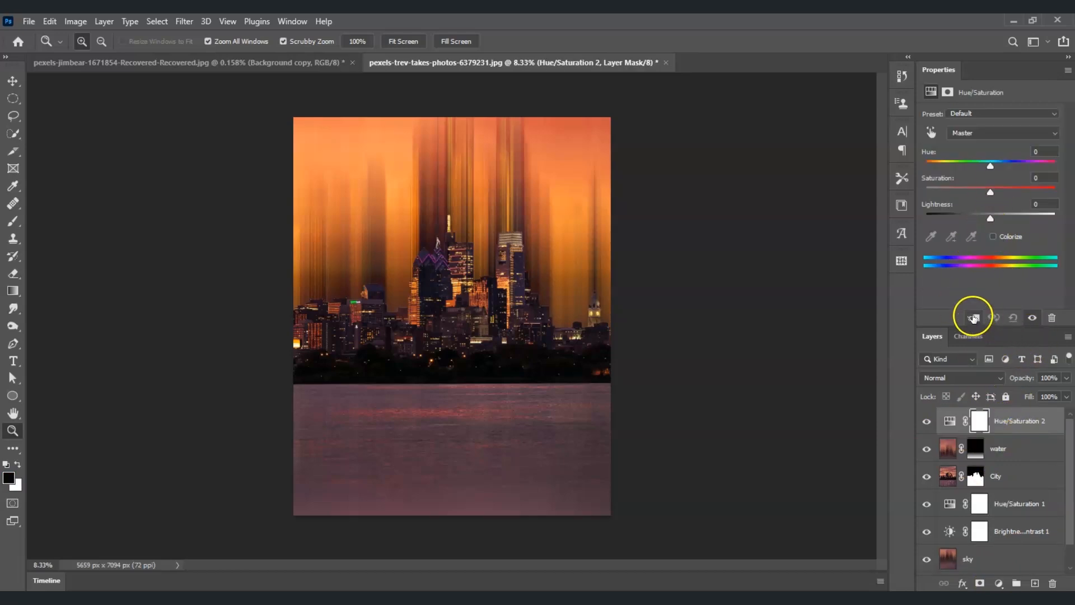
{"action": "right_click", "coordinate": [1014, 423]}
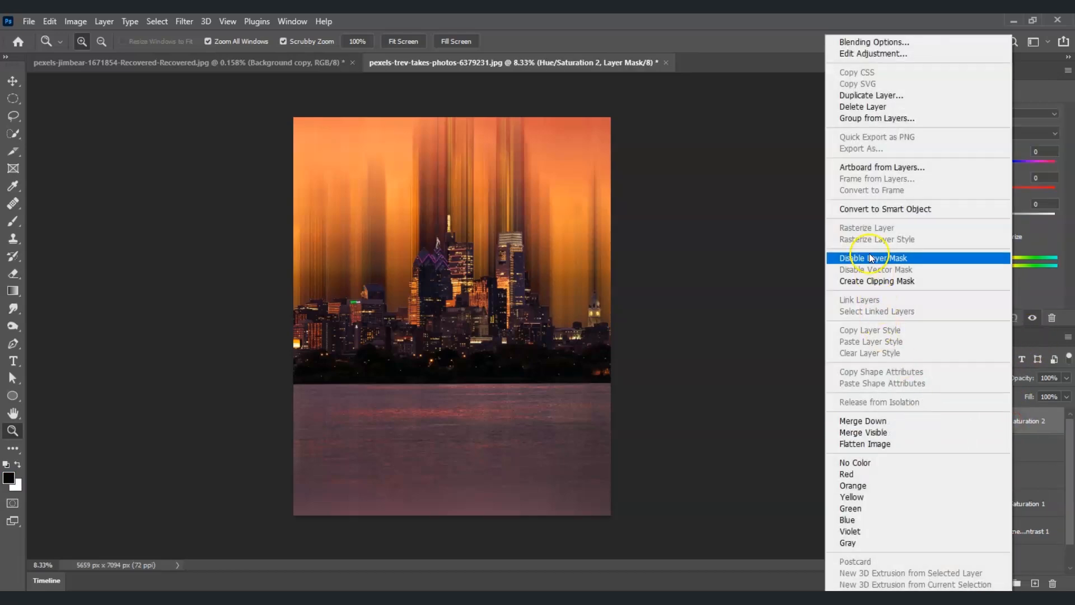
{"action": "left_click", "coordinate": [906, 280]}
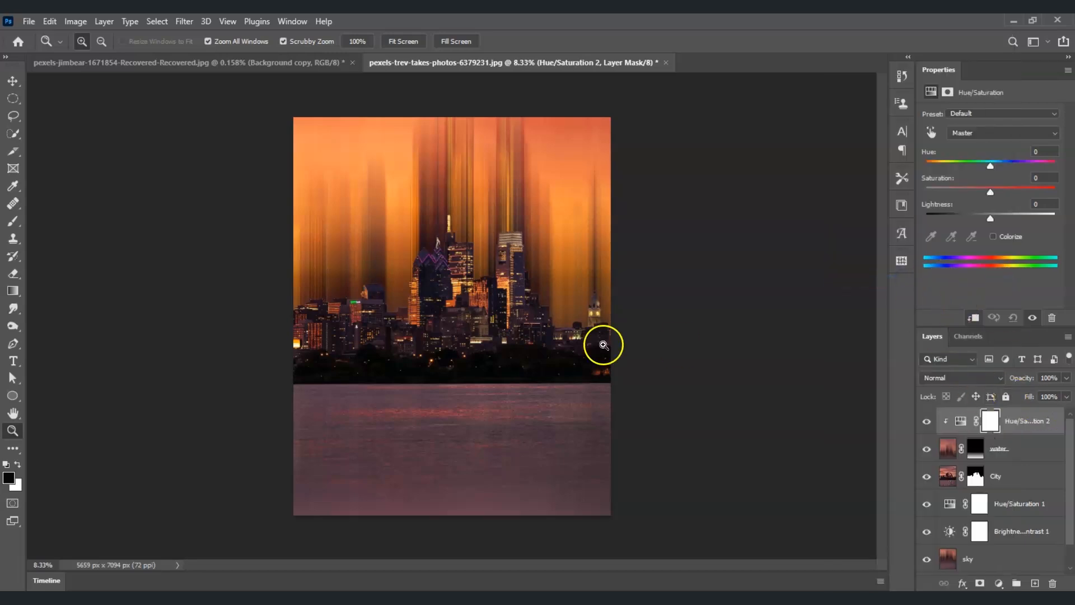
{"action": "left_click_drag", "start_coordinate": [990, 193], "coordinate": [1000, 168]}
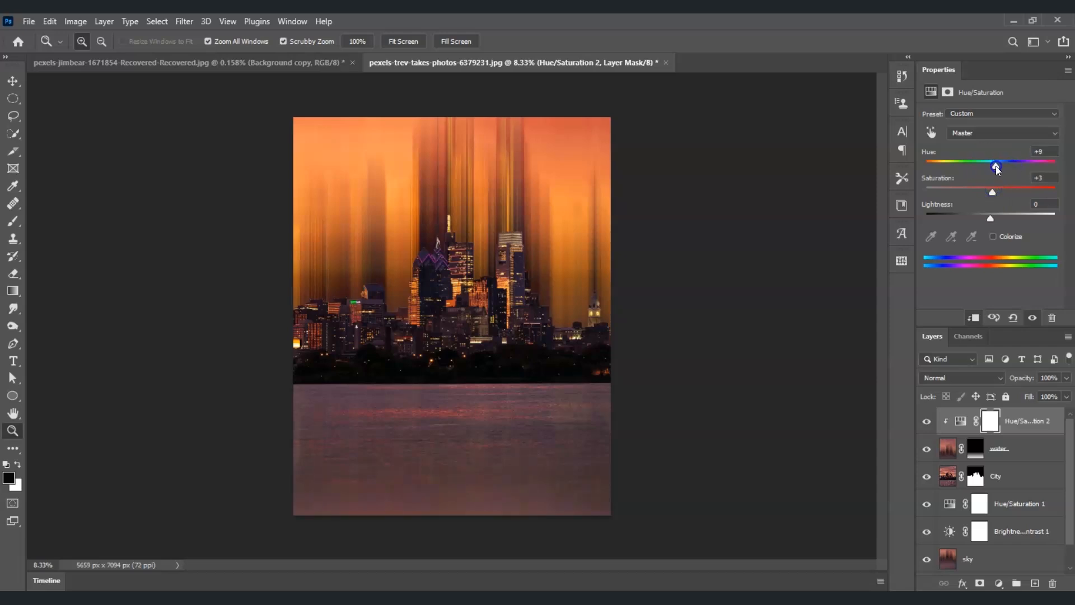
{"action": "left_click_drag", "start_coordinate": [993, 191], "coordinate": [1014, 193]}
Add a Brightness/Contrast adjustment layer clipped to the water layer with brightness -31 and contrast 60
{"action": "left_click", "coordinate": [1021, 451]}
{"action": "left_click", "coordinate": [1000, 583]}
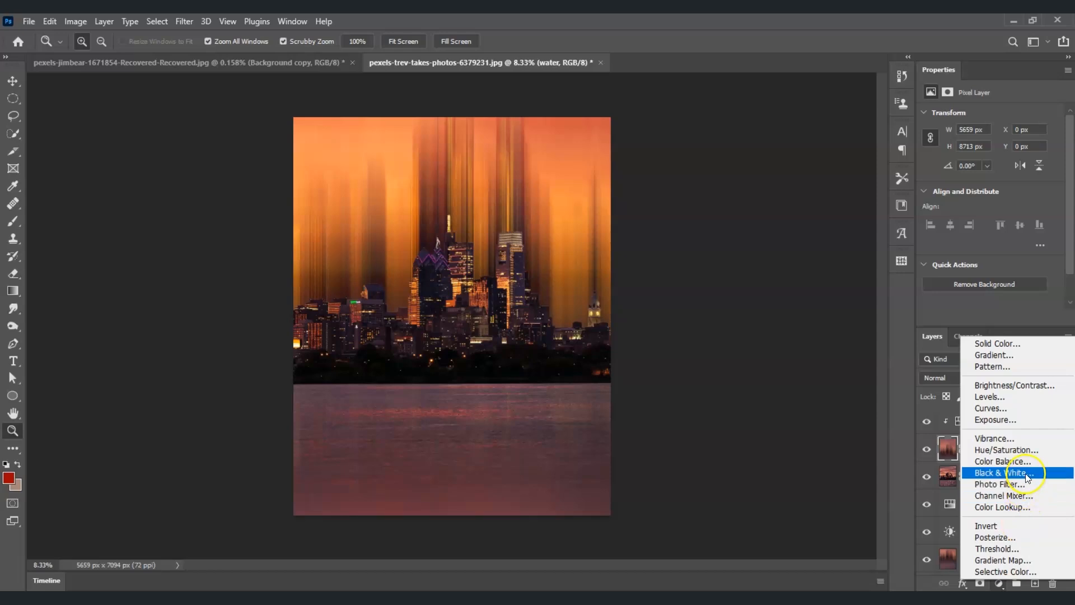
{"action": "left_click", "coordinate": [1010, 386]}
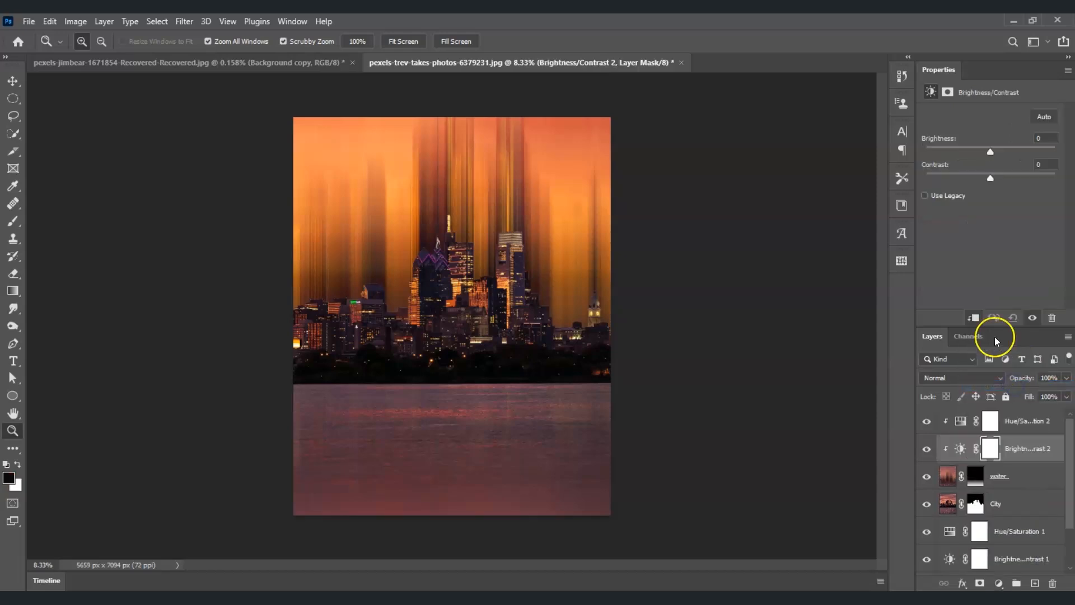
{"action": "left_click_drag", "start_coordinate": [990, 151], "coordinate": [978, 152]}
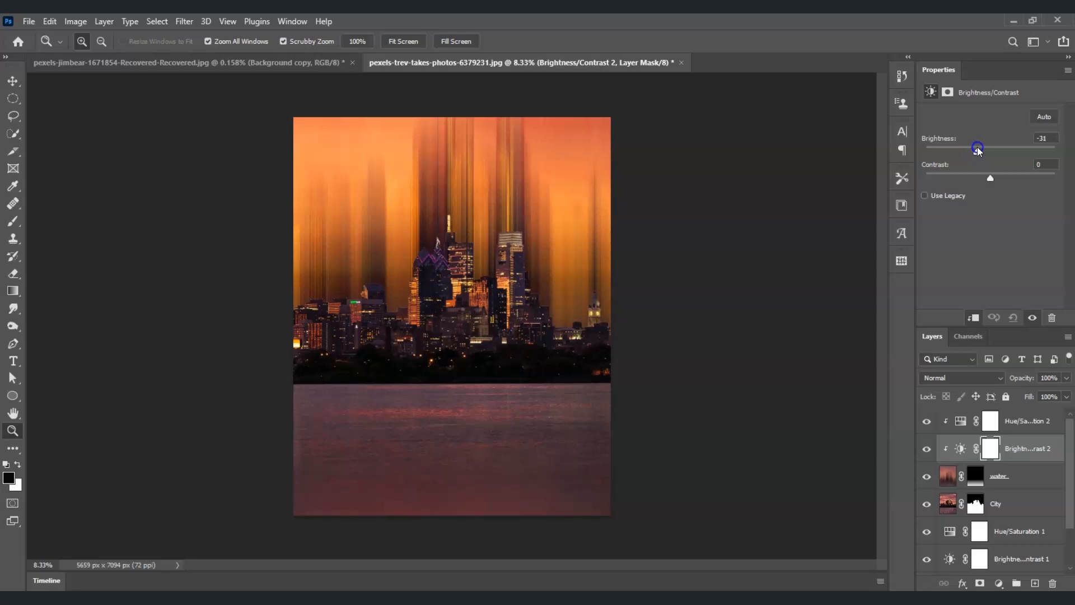
{"action": "left_click_drag", "start_coordinate": [989, 176], "coordinate": [1006, 178]}
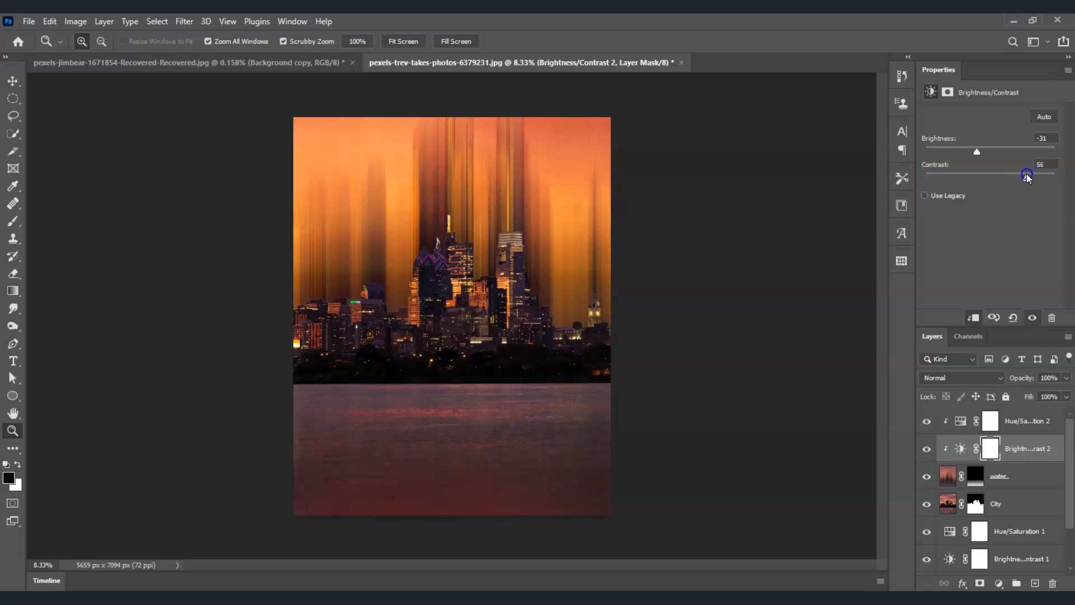
{"action": "left_click_drag", "start_coordinate": [1032, 172], "coordinate": [1033, 172]}
Place a copy of the Background layer at the top of the stack and hide it to compare the original with the edit
{"action": "left_click", "coordinate": [415, 38]}
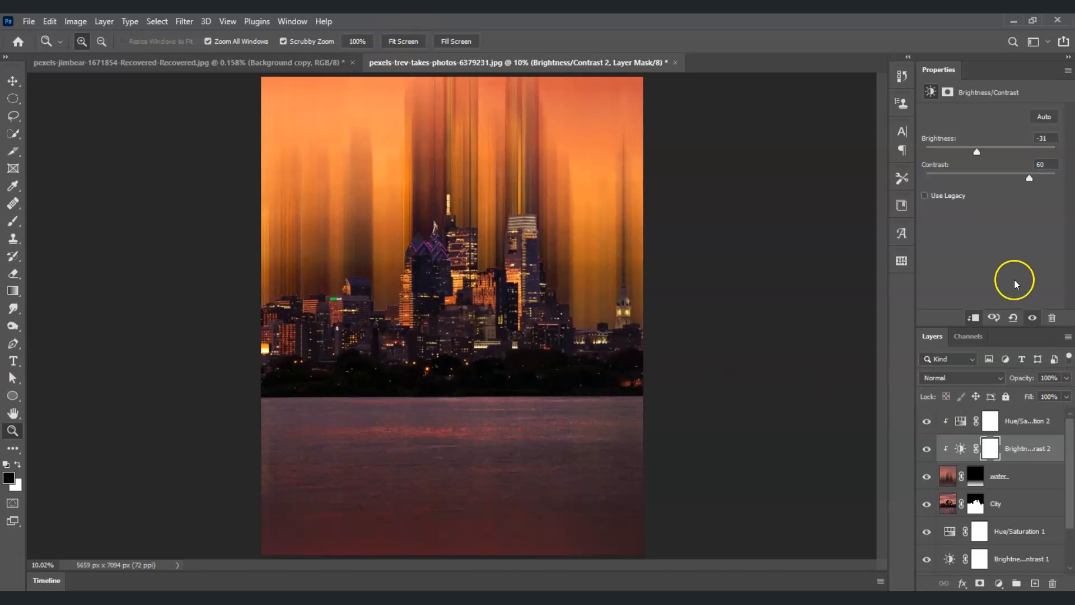
{"action": "scroll", "coordinate": [1008, 476], "scroll_direction": "down", "scroll_amount": 2}
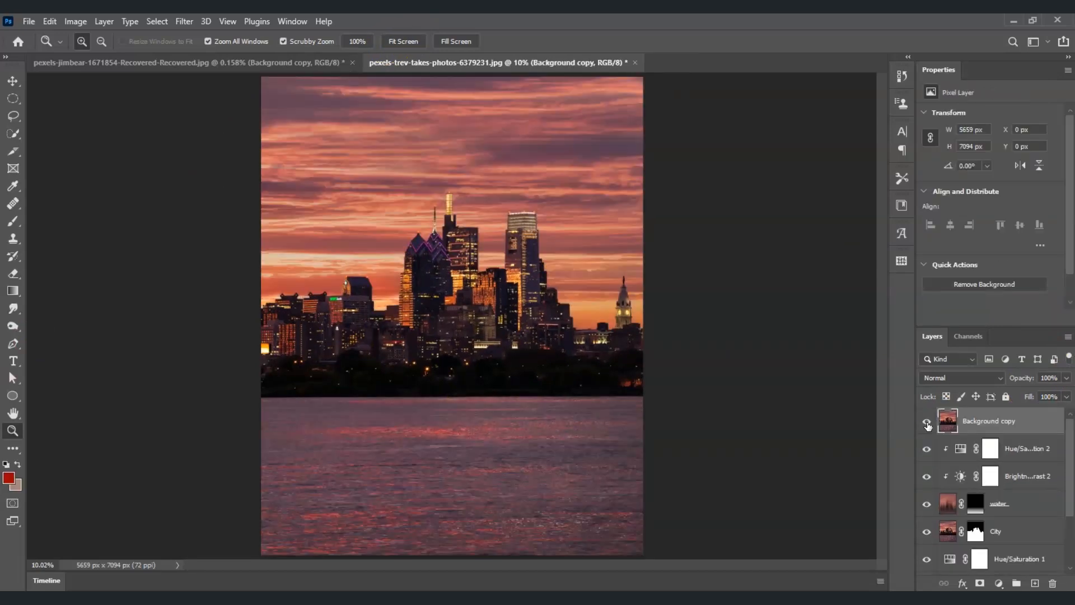
{"action": "left_click", "coordinate": [927, 423]}
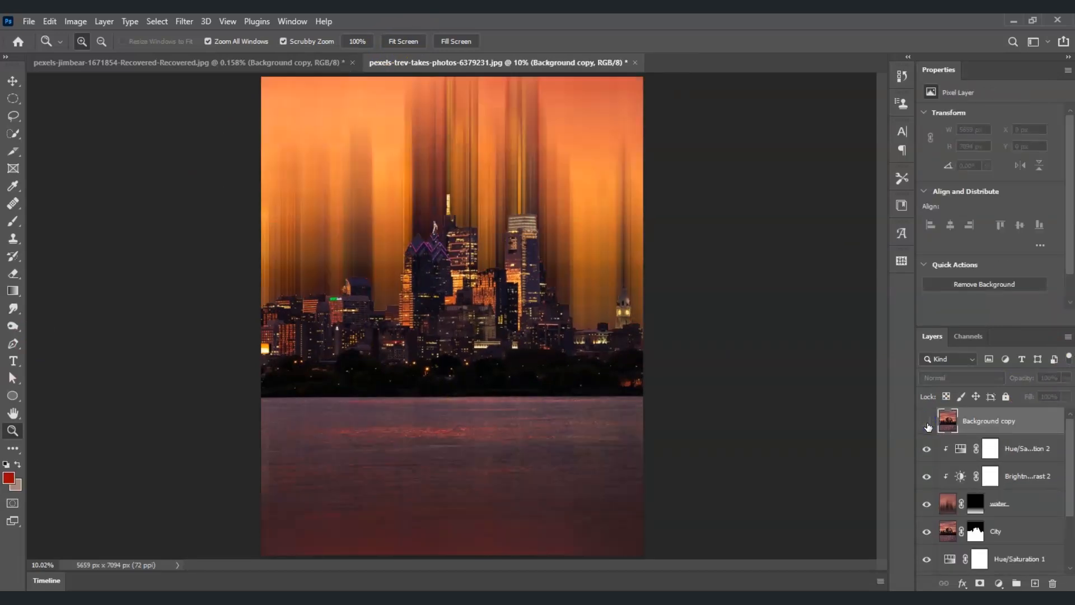